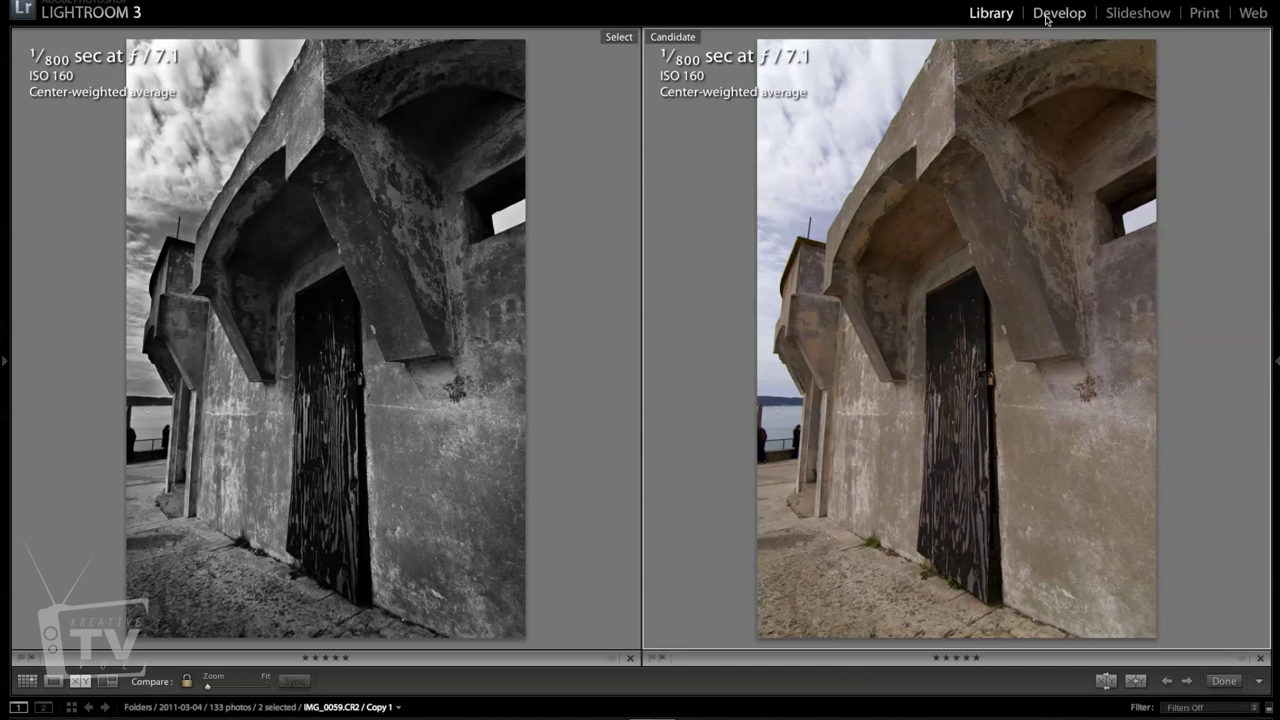
# Step: Switch to the Develop module to edit the black-and-white IMG_0059.CR2 (Copy 2)
pyautogui.click(1058, 13)
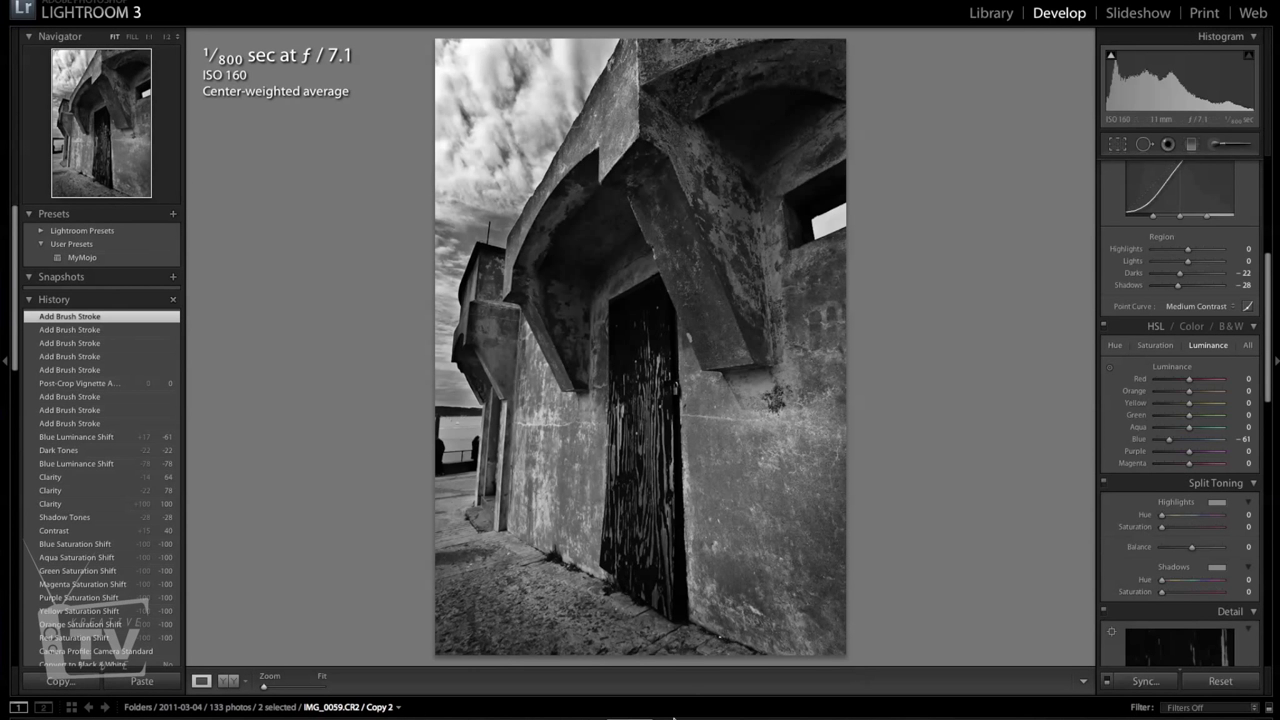
# Step: Compare Copy 1 with Copy 2, then reset Copy 2 to the original colour version
pyautogui.press('Left')
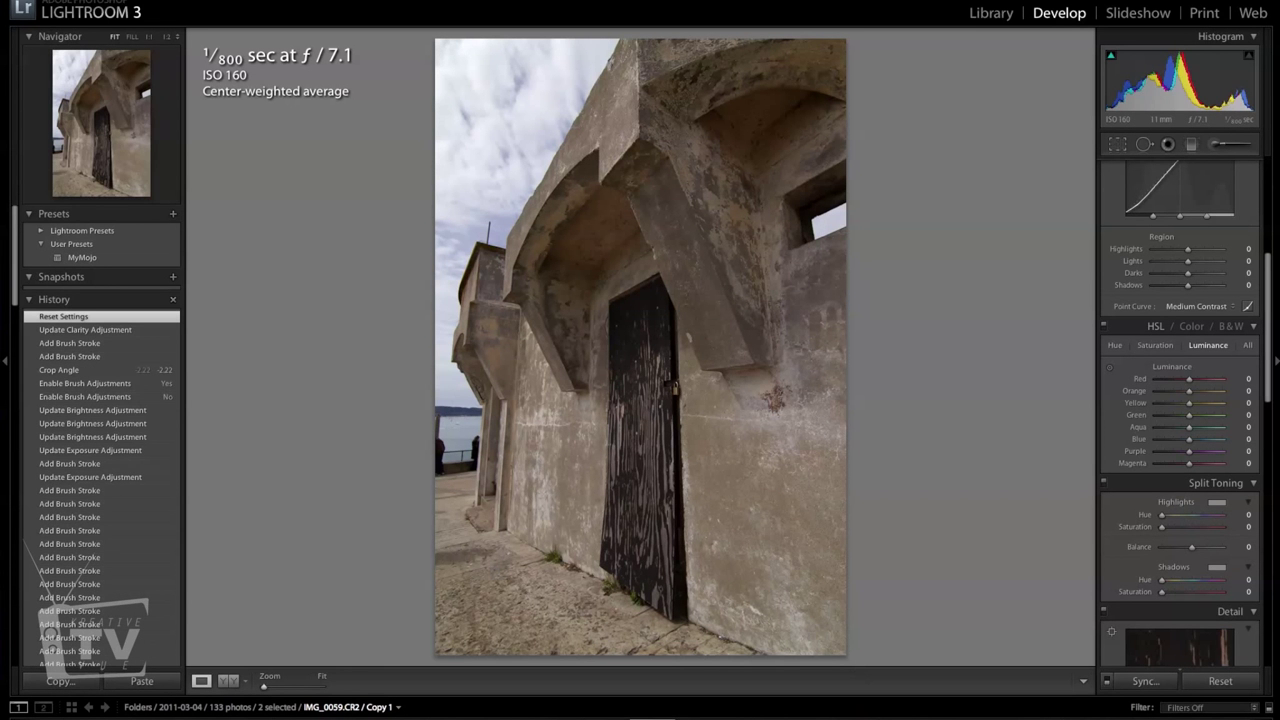
pyautogui.press('Right')
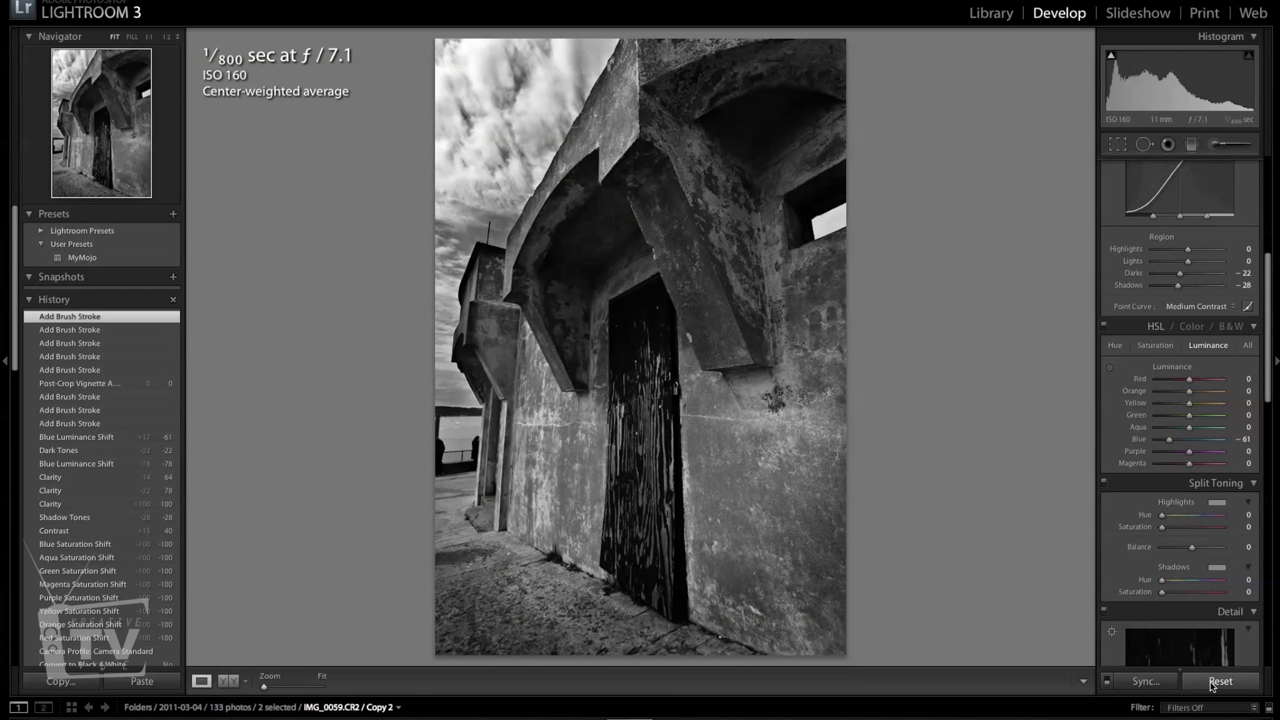
pyautogui.click(1218, 681)
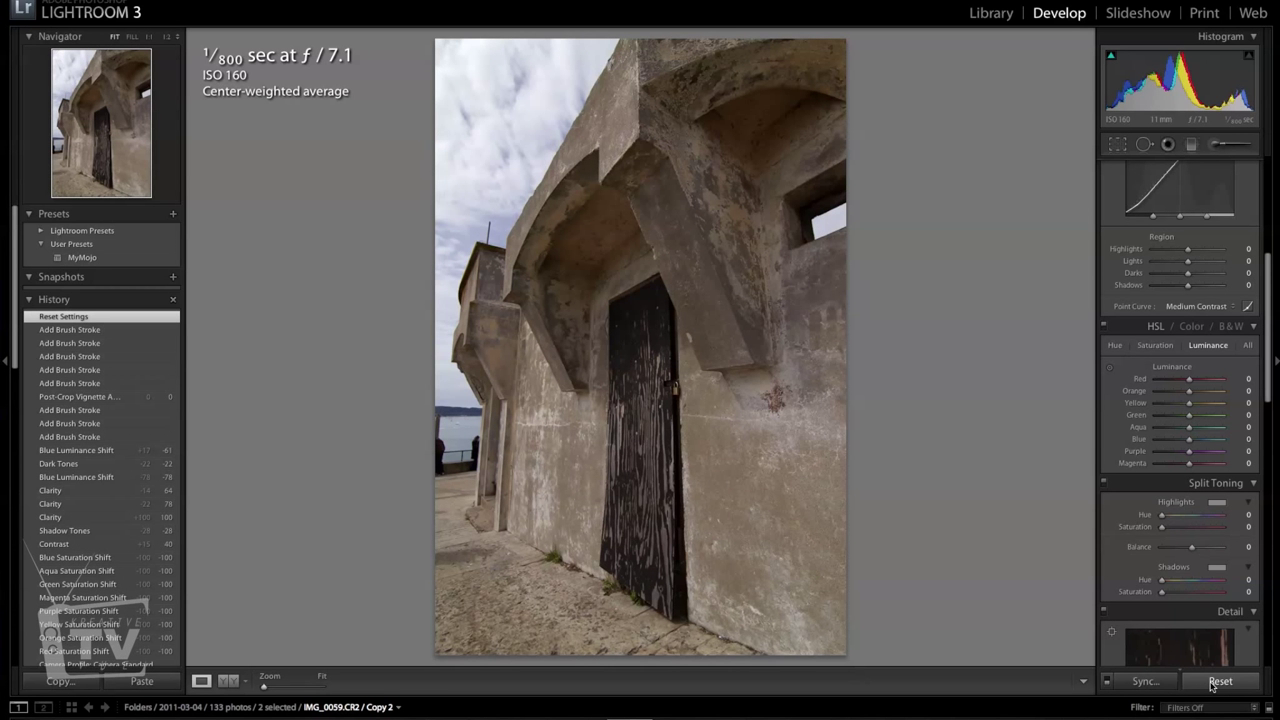
pyautogui.scroll(-5, 1115, 522)
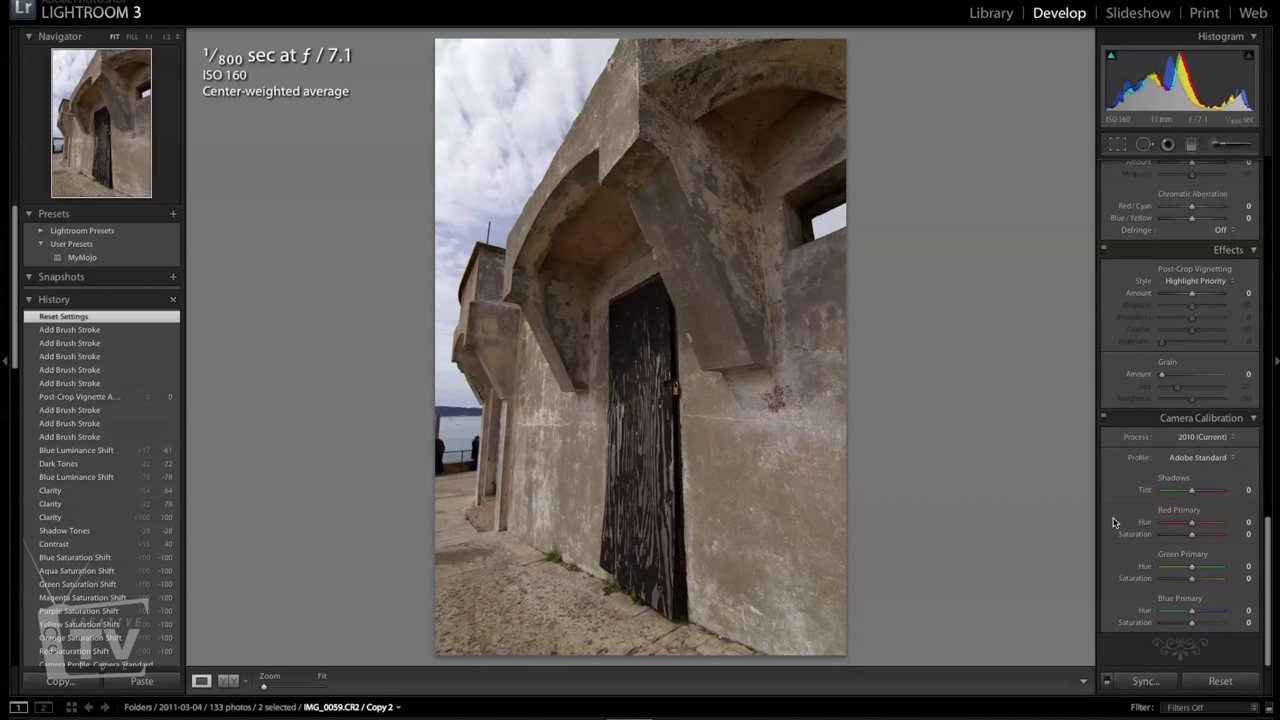
# Step: Set the Camera Calibration profile to Camera Standard after briefly comparing it with Adobe Standard
pyautogui.click(1191, 464)
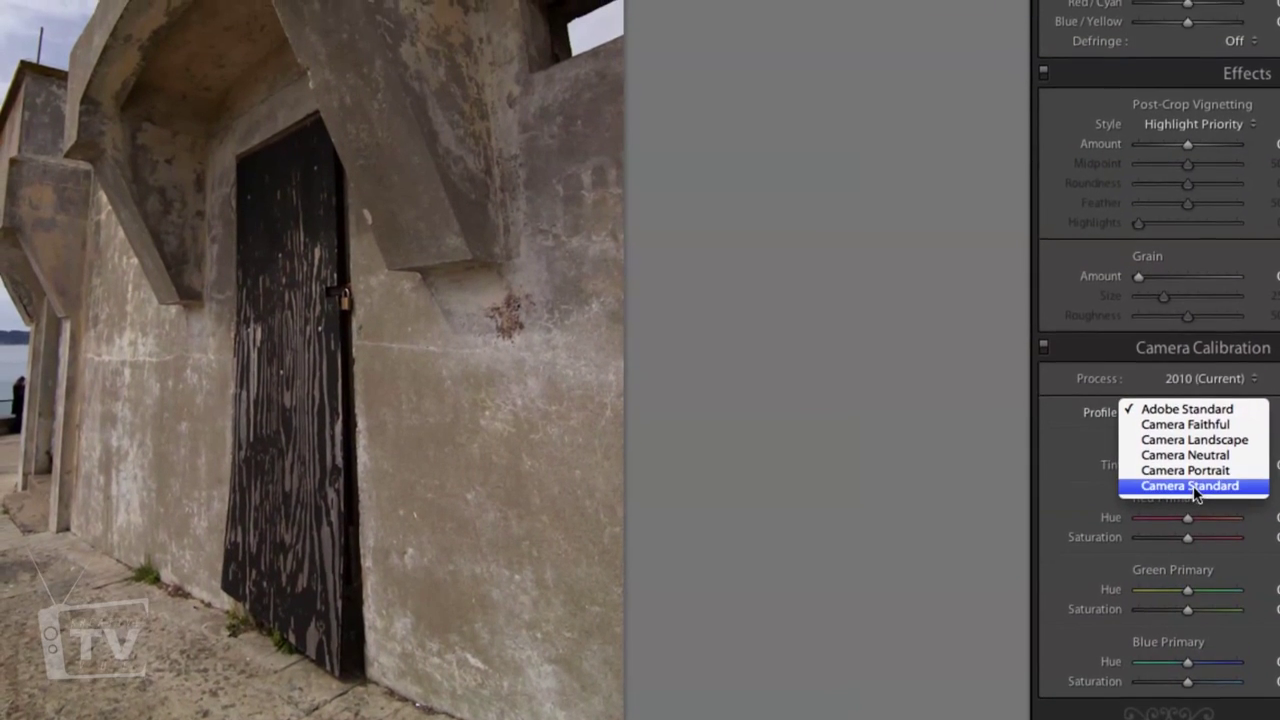
pyautogui.click(1188, 465)
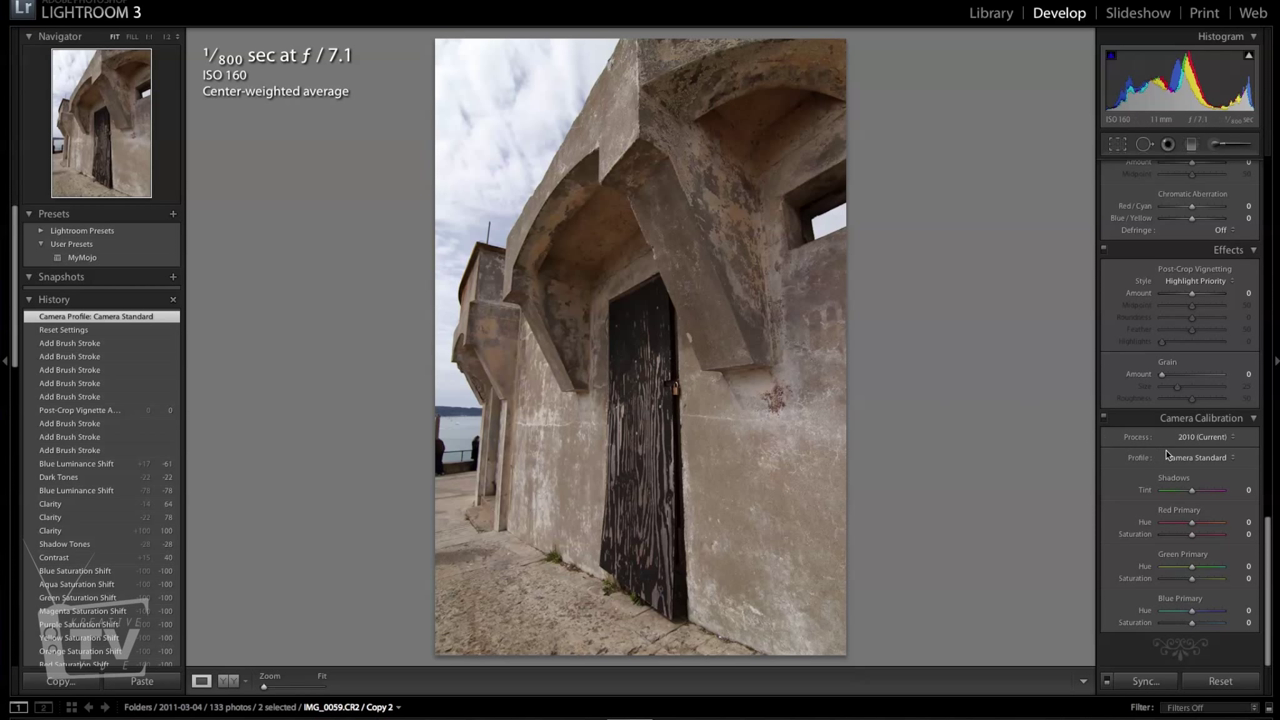
pyautogui.click(1175, 457)
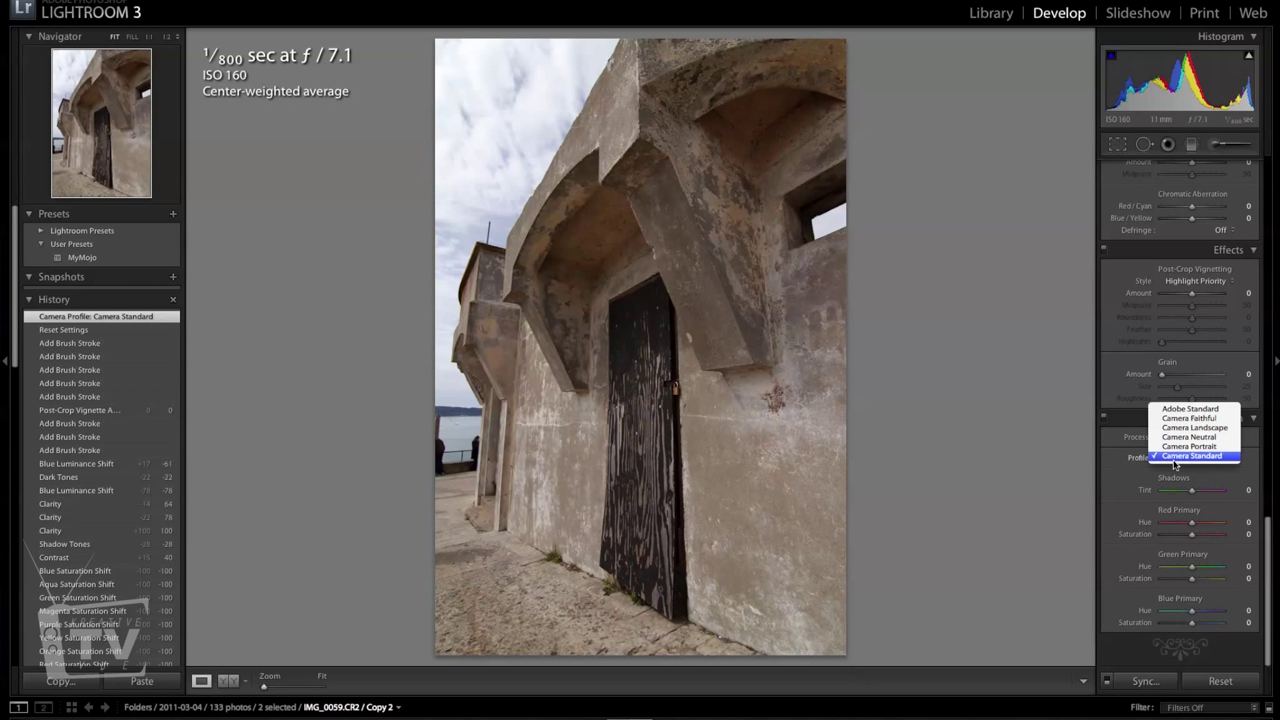
pyautogui.click(1184, 411)
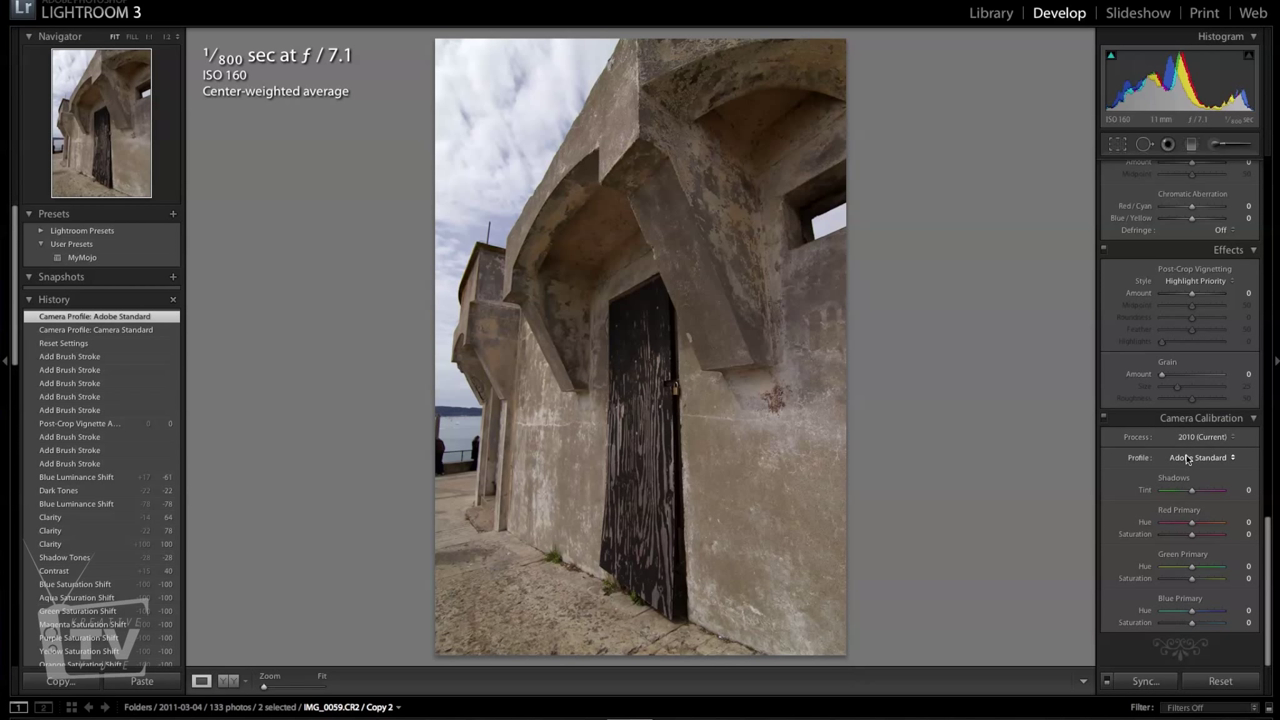
pyautogui.click(1187, 458)
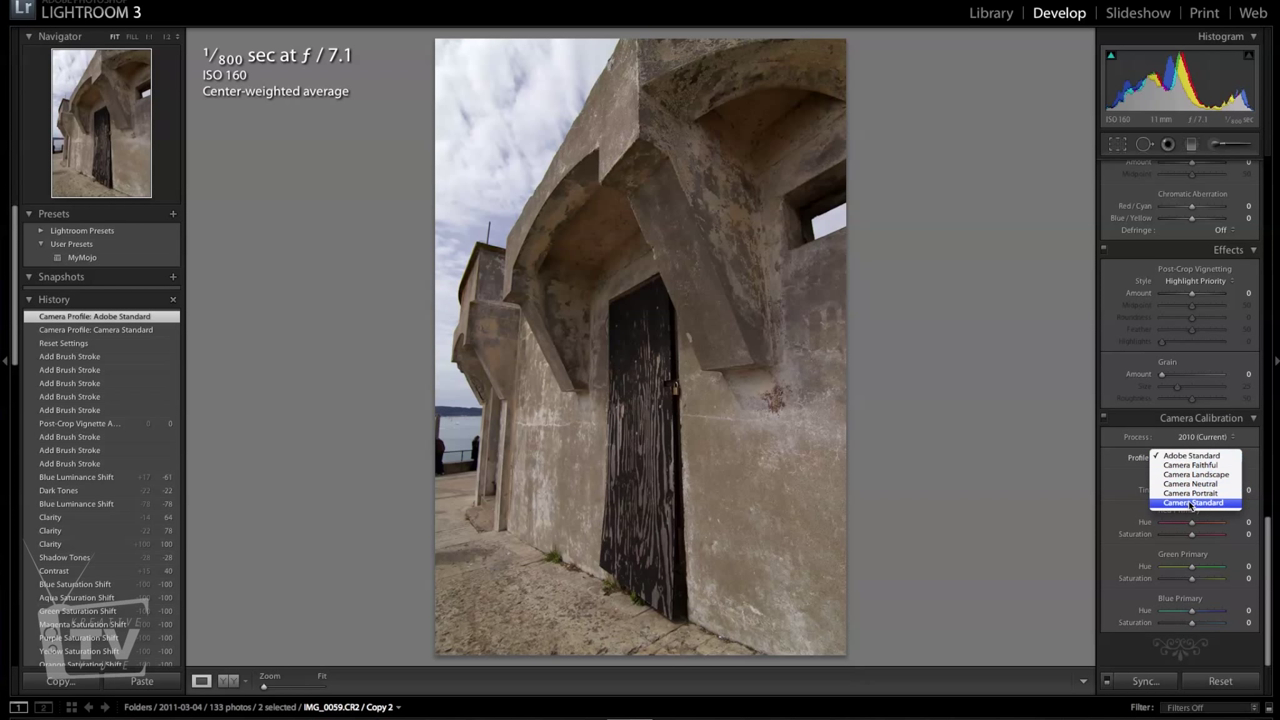
pyautogui.click(1191, 503)
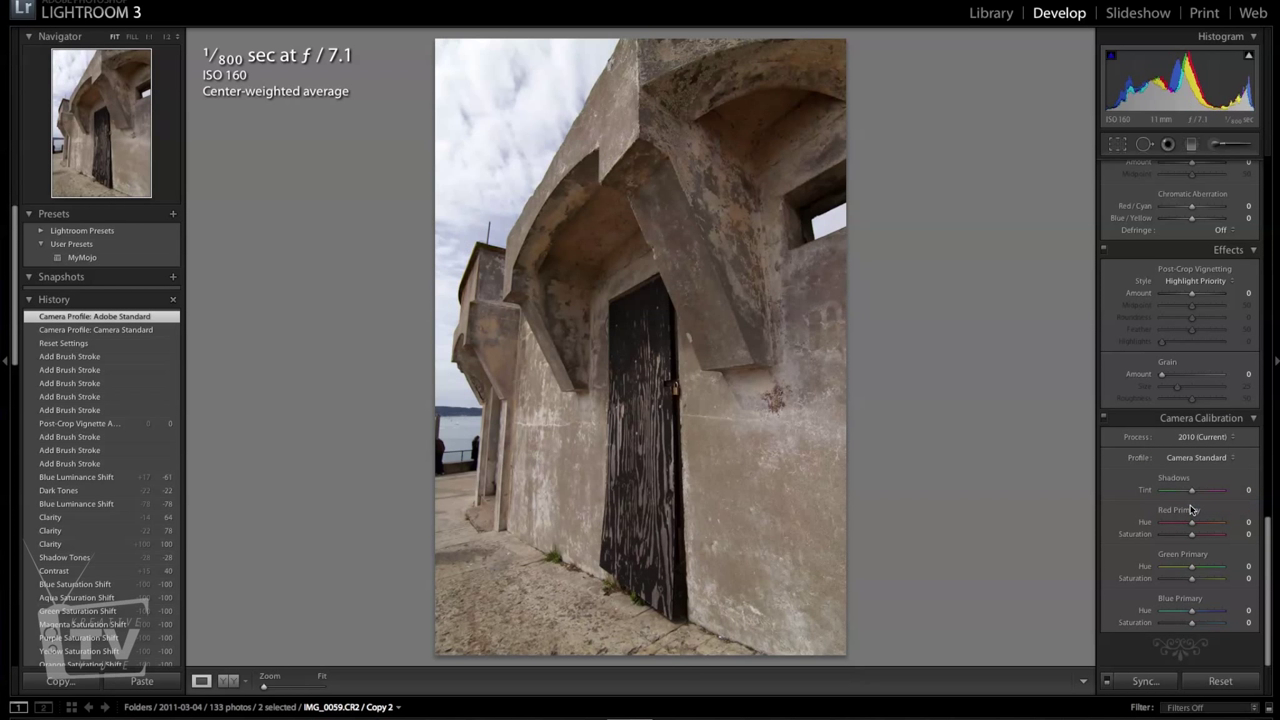
pyautogui.scroll(15, 1112, 492)
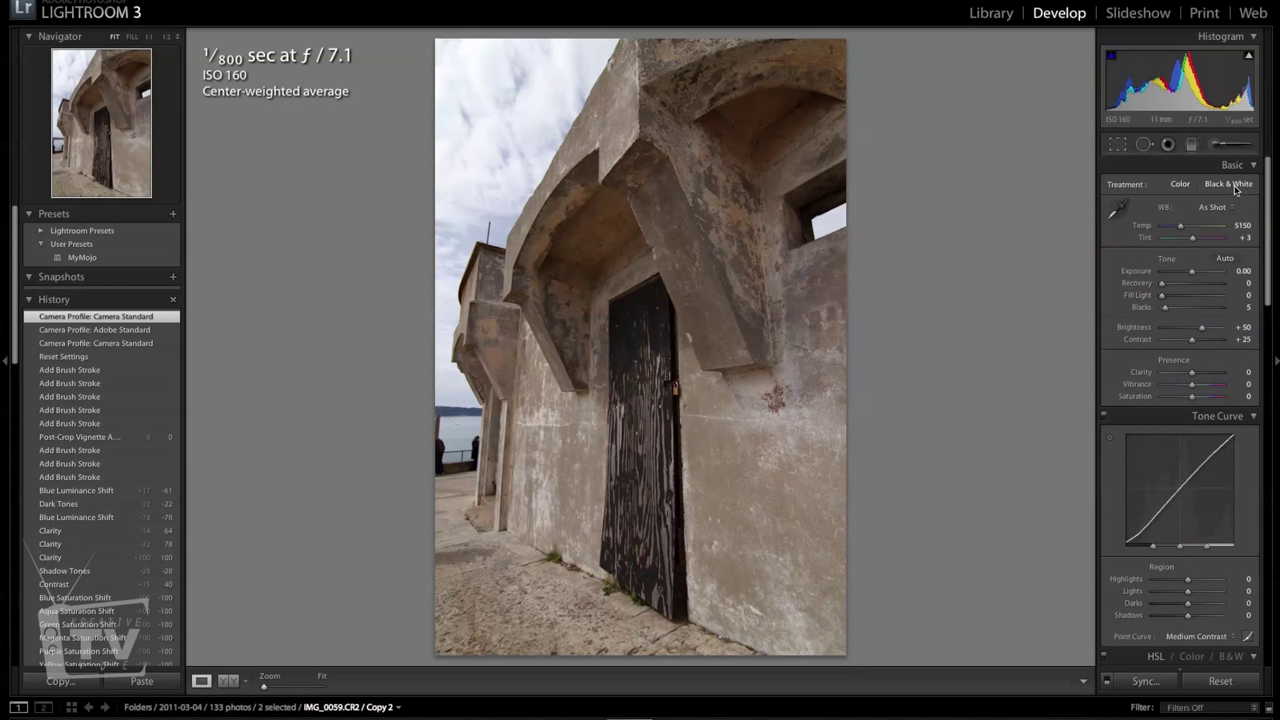
pyautogui.click(1232, 185)
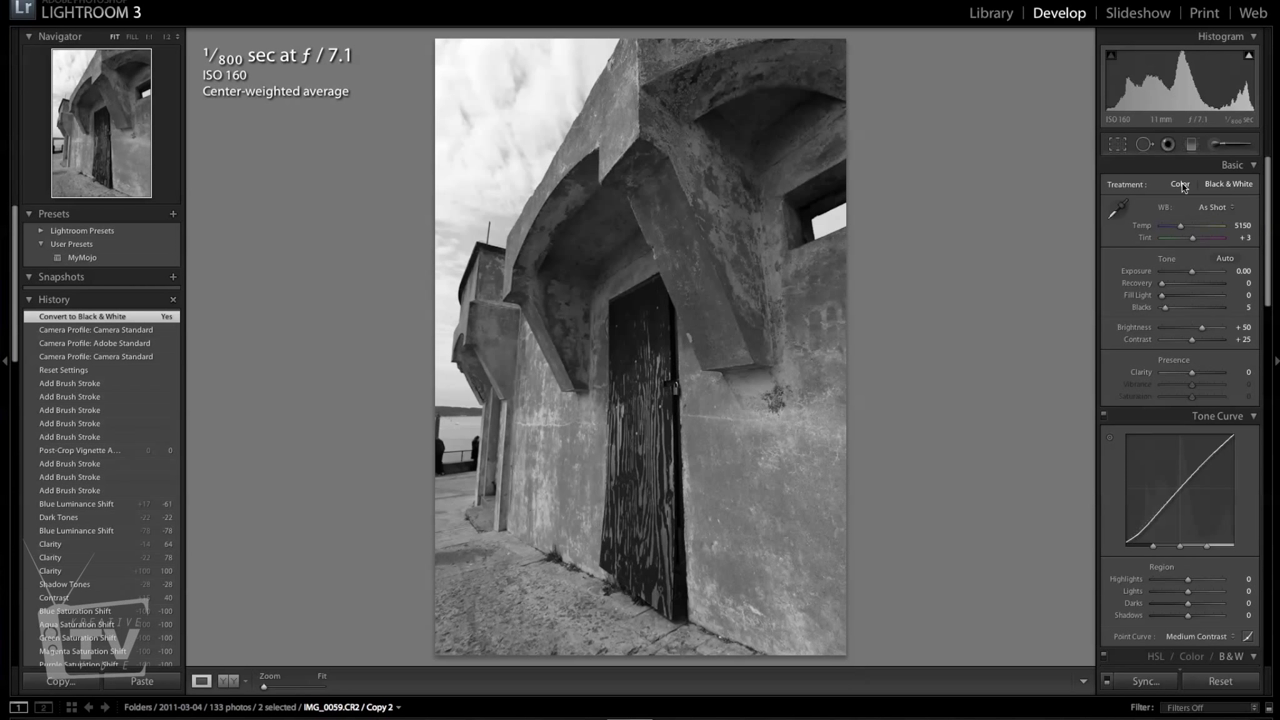
pyautogui.click(1181, 186)
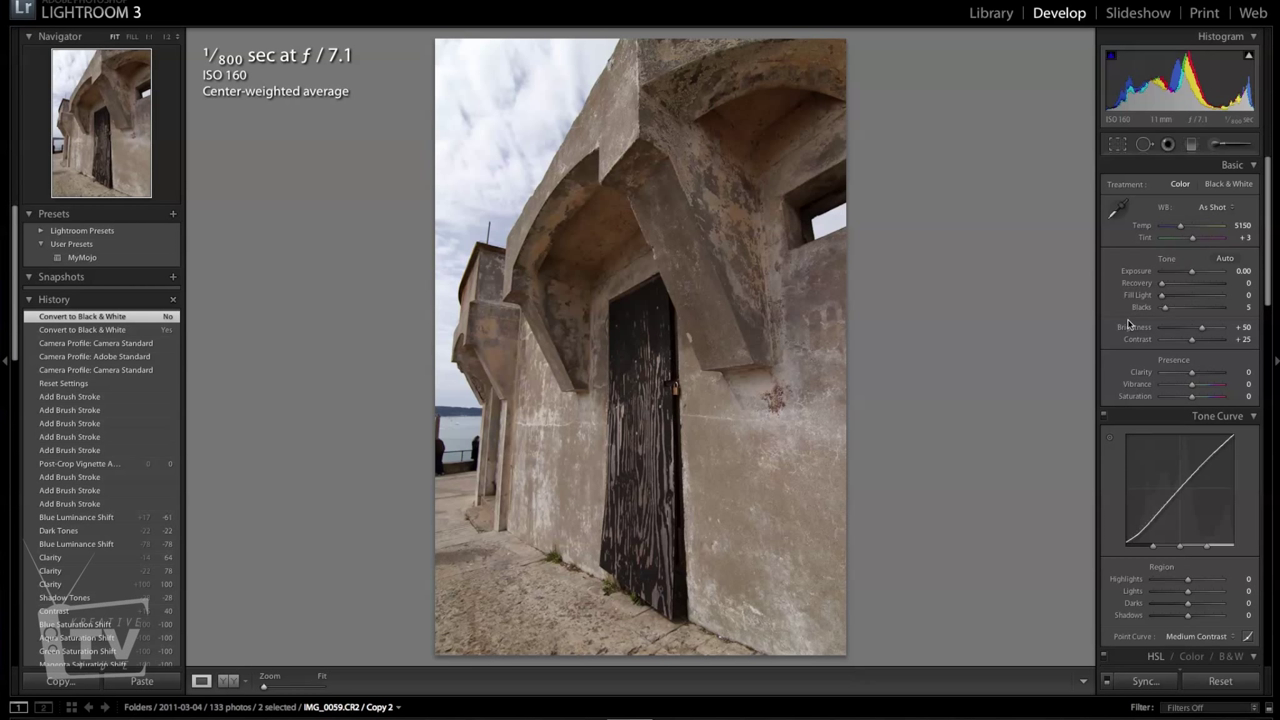
pyautogui.scroll(-2, 1128, 323)
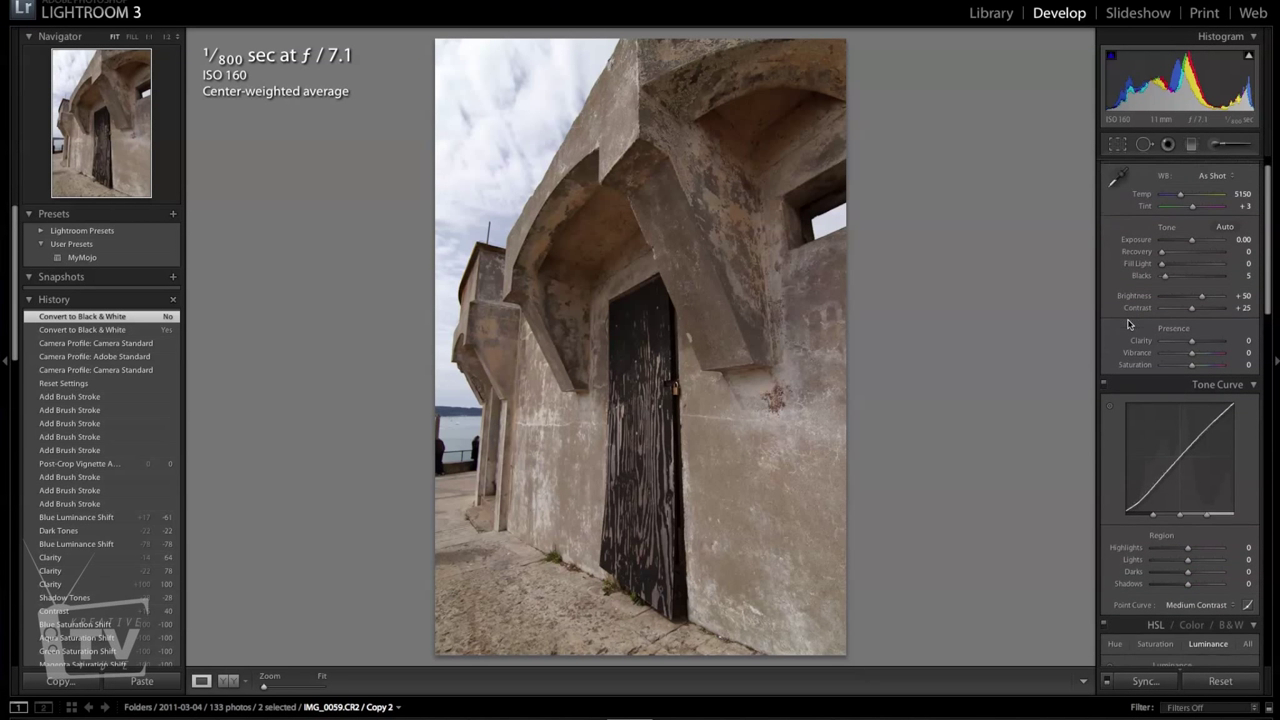
pyautogui.scroll(-6, 1128, 323)
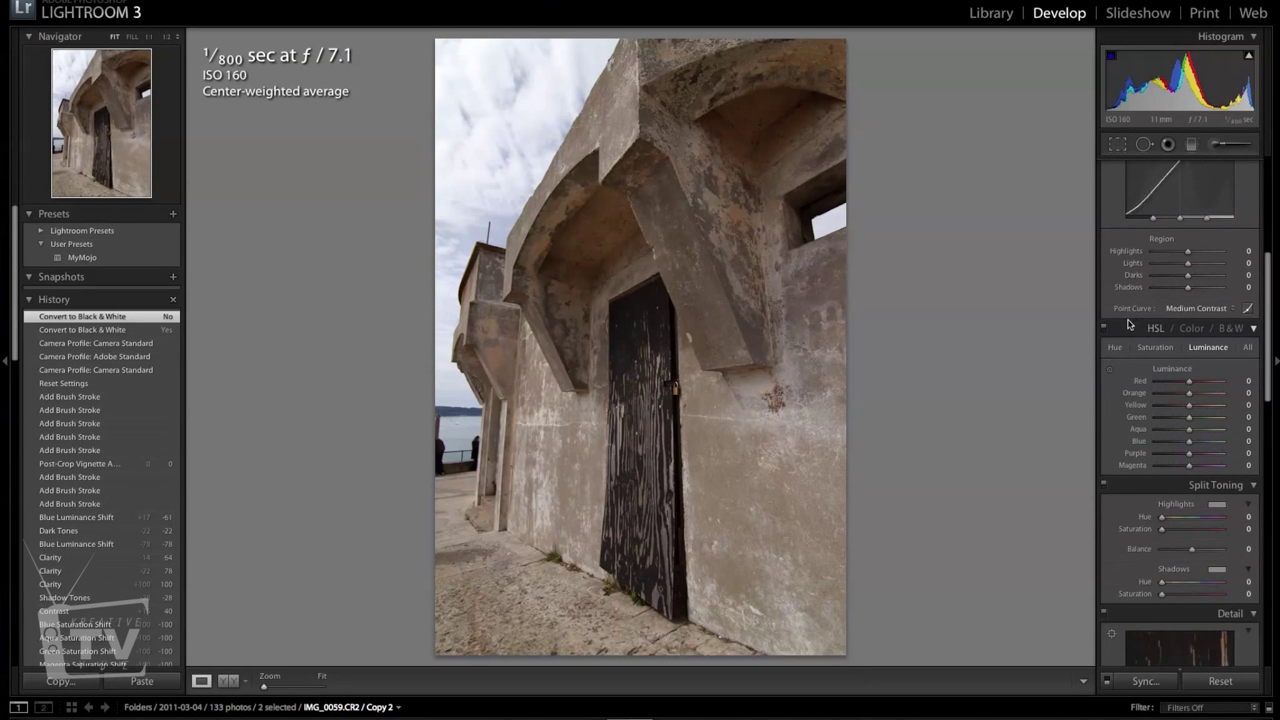
pyautogui.scroll(-1, 1128, 323)
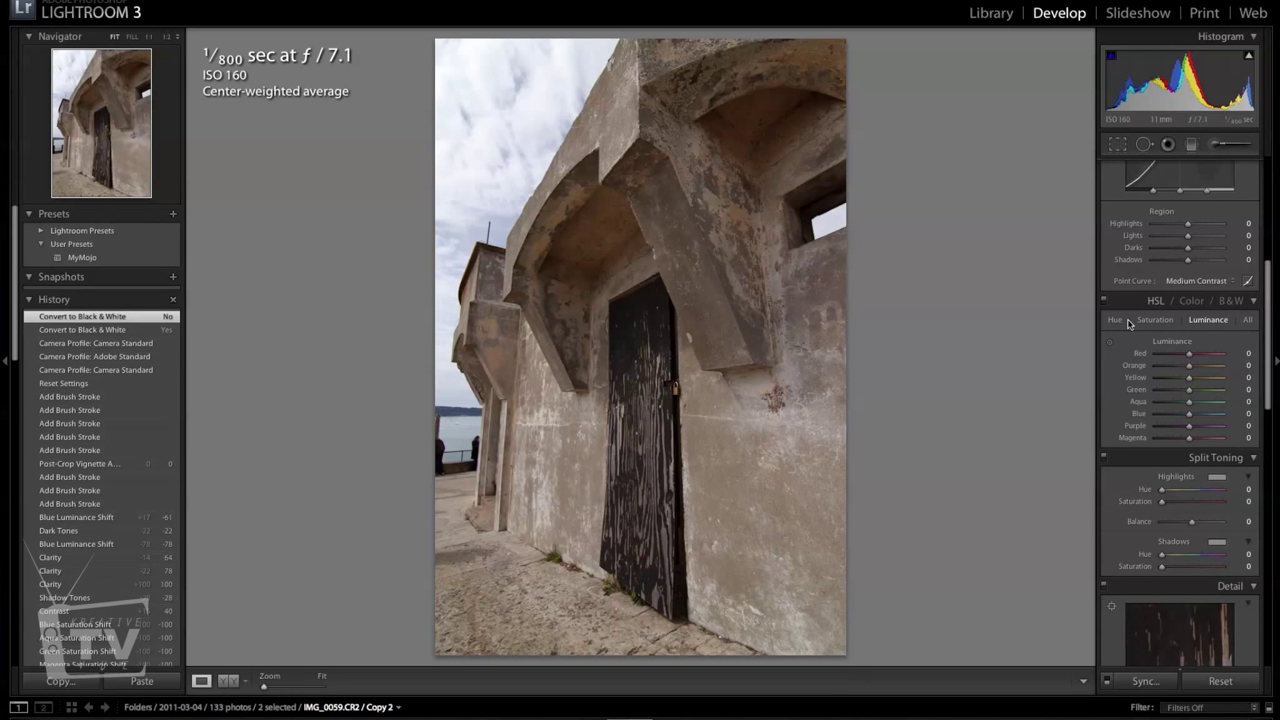
# Step: Drag the HSL Saturation sliders for Red through Magenta to -100 to turn the photo grey
pyautogui.click(1165, 323)
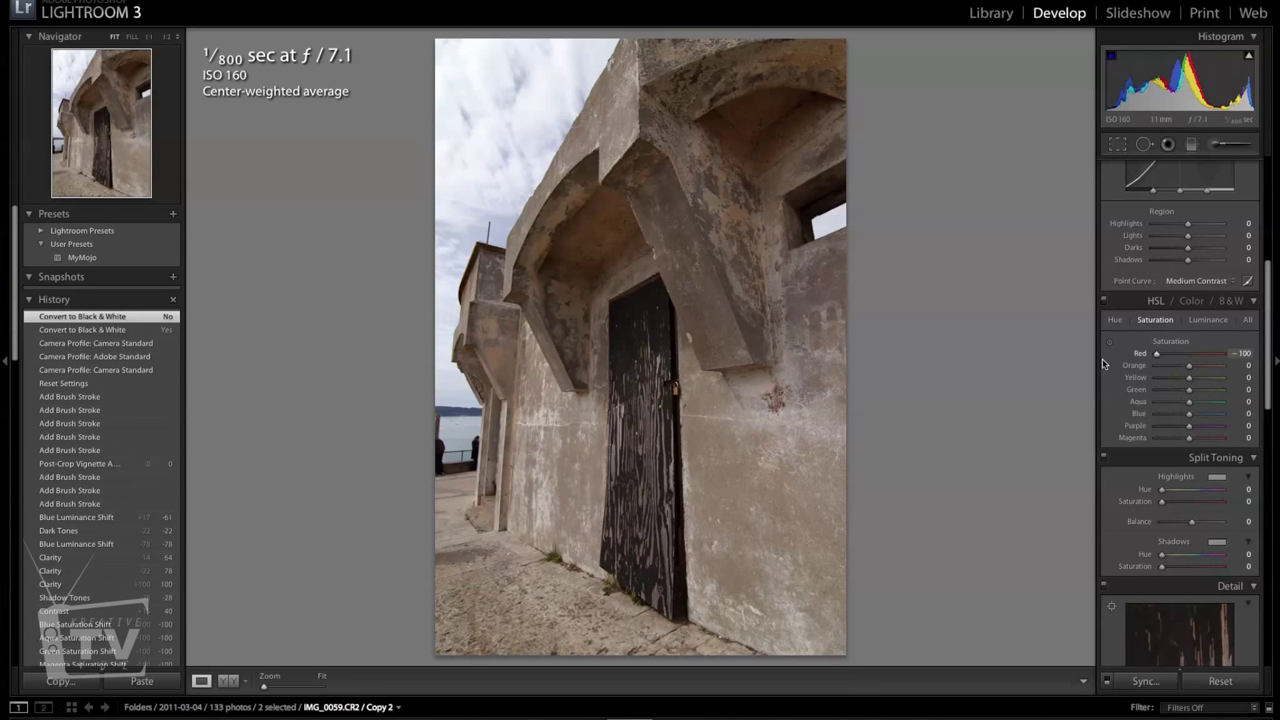
pyautogui.moveTo(1103, 363); pyautogui.dragTo(1105, 364)
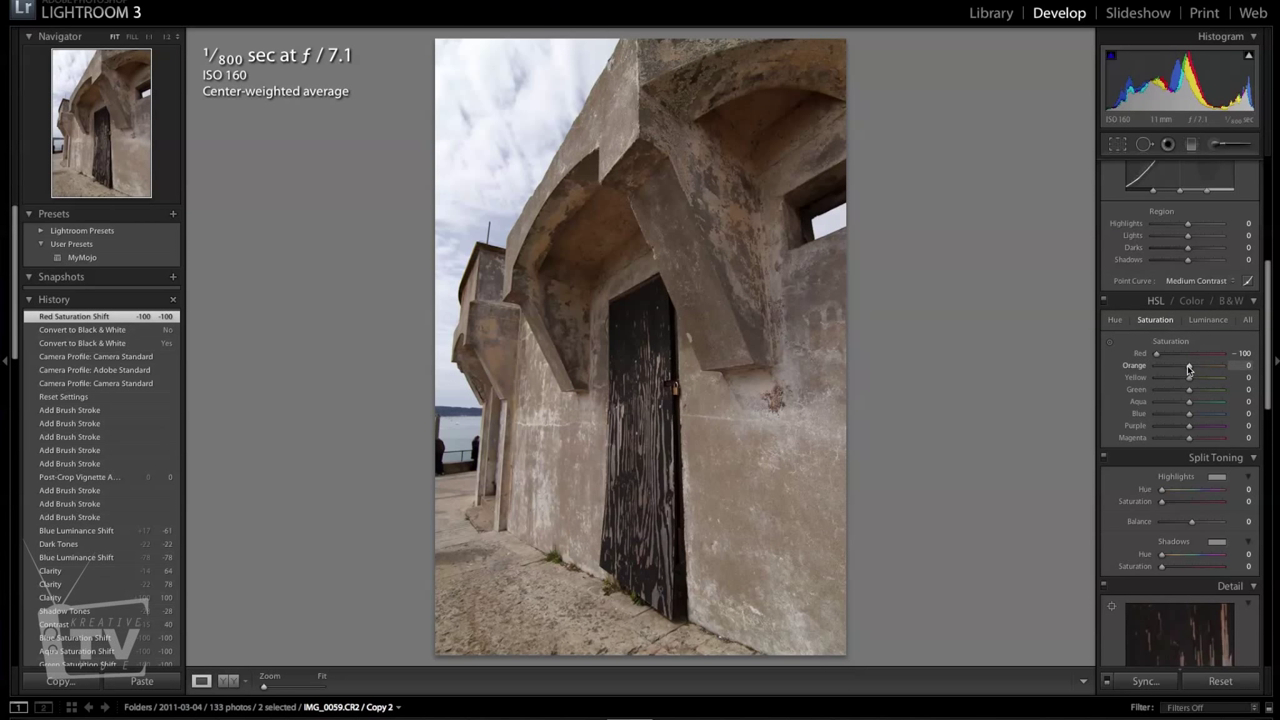
pyautogui.moveTo(1188, 367); pyautogui.dragTo(1058, 371)
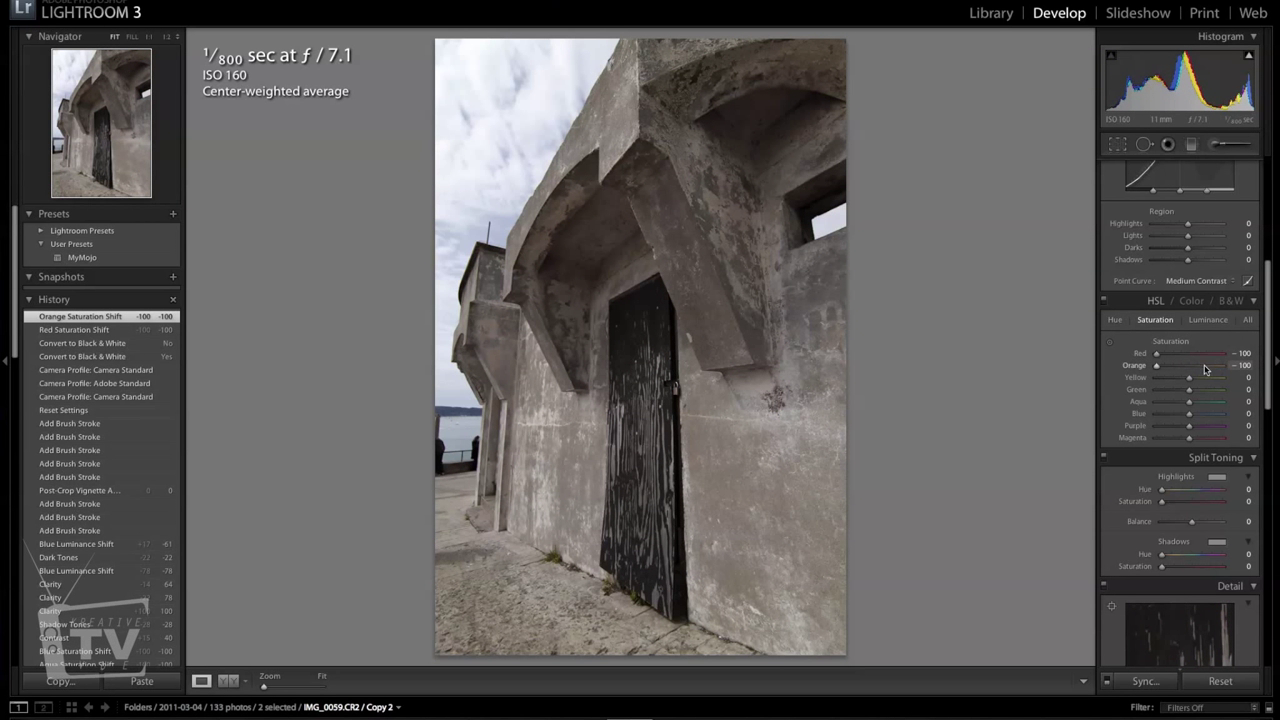
pyautogui.moveTo(1186, 384); pyautogui.dragTo(1036, 408)
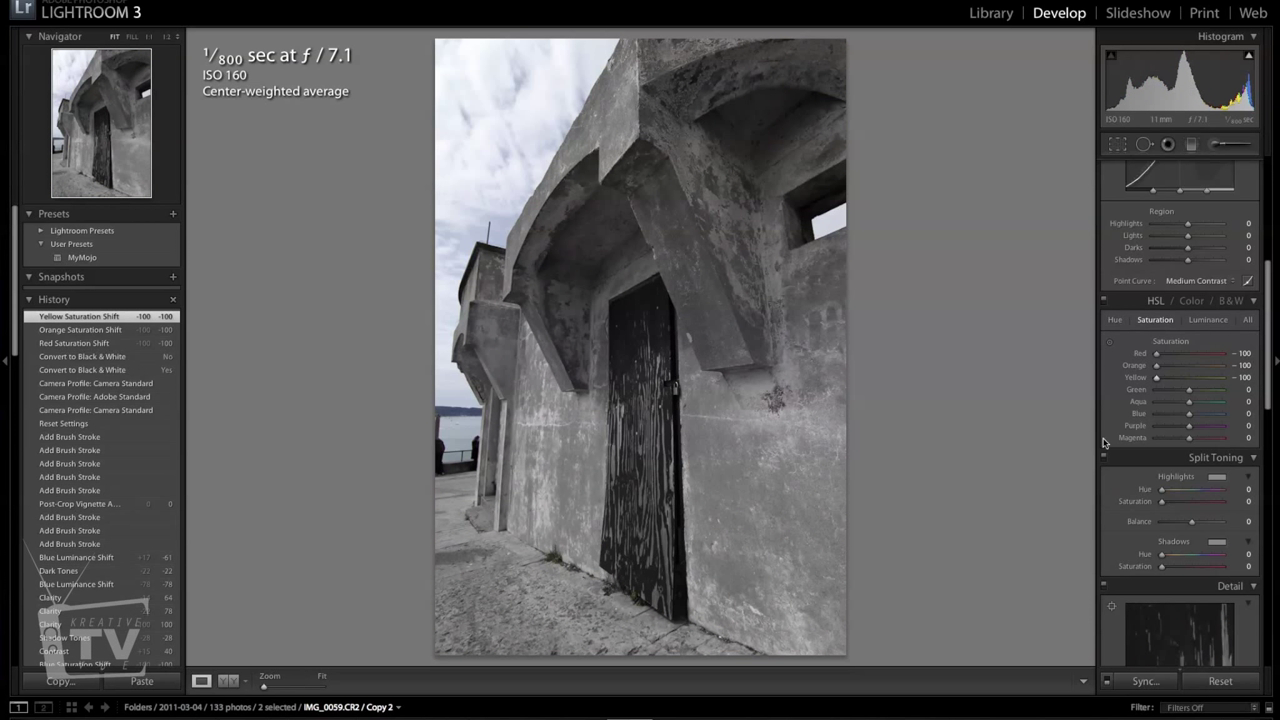
pyautogui.moveTo(1190, 391); pyautogui.dragTo(1019, 417)
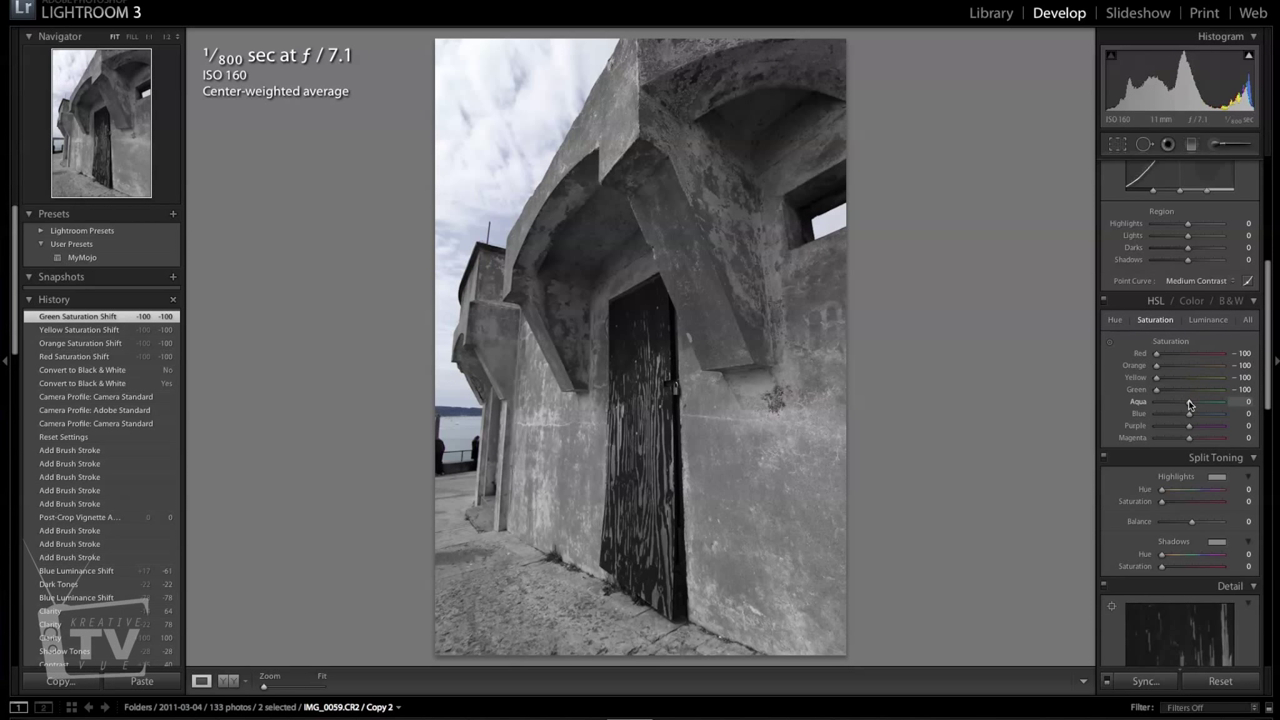
pyautogui.moveTo(1189, 404); pyautogui.dragTo(1118, 404)
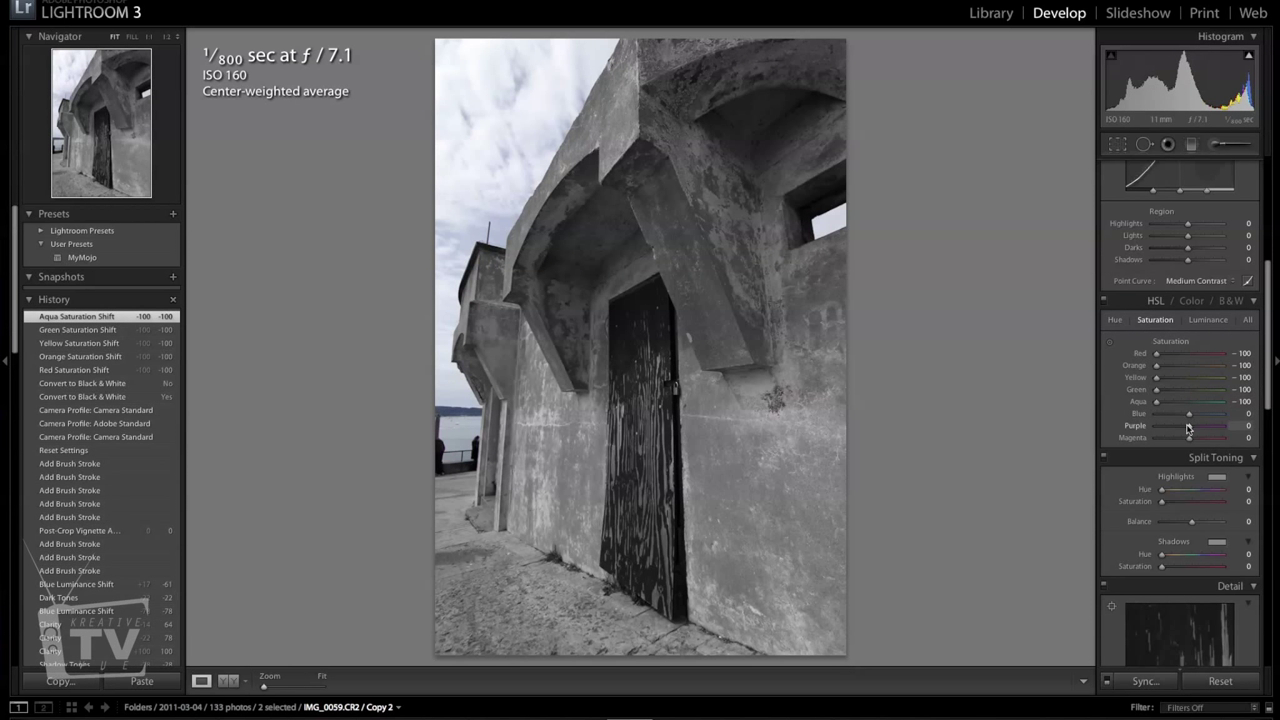
pyautogui.moveTo(1188, 428); pyautogui.dragTo(1136, 448)
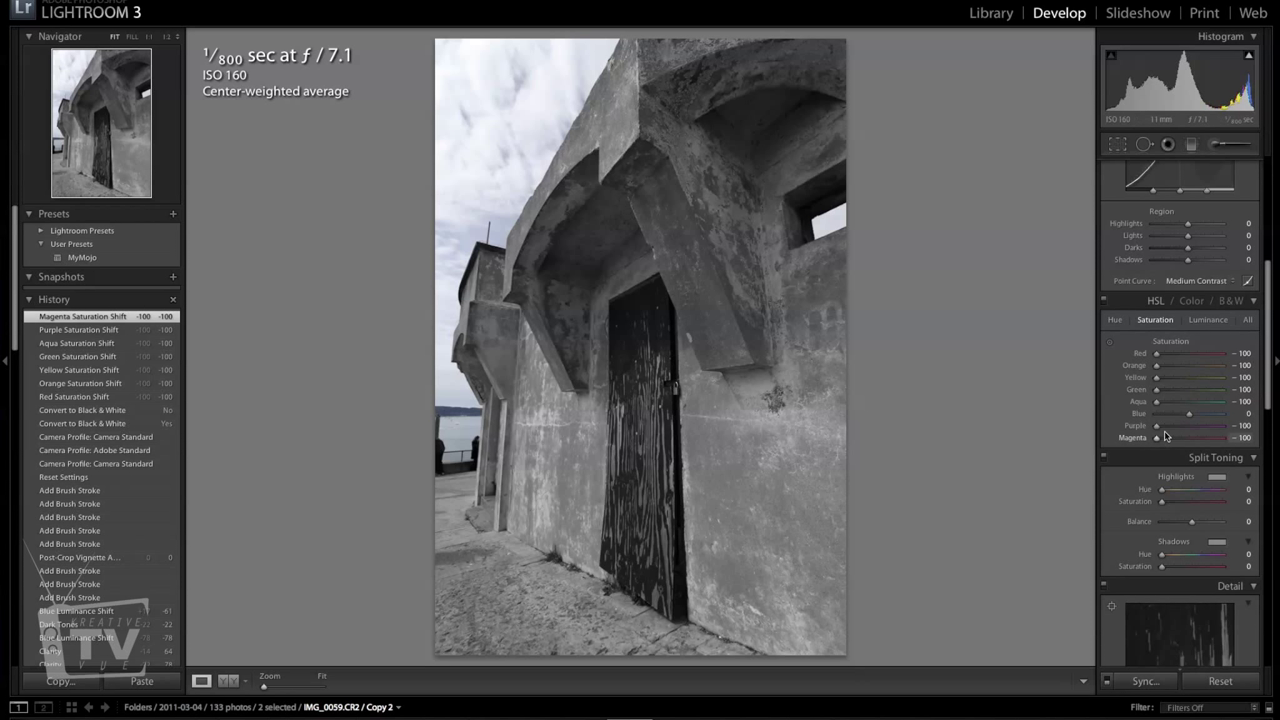
pyautogui.scroll(2, 1189, 415)
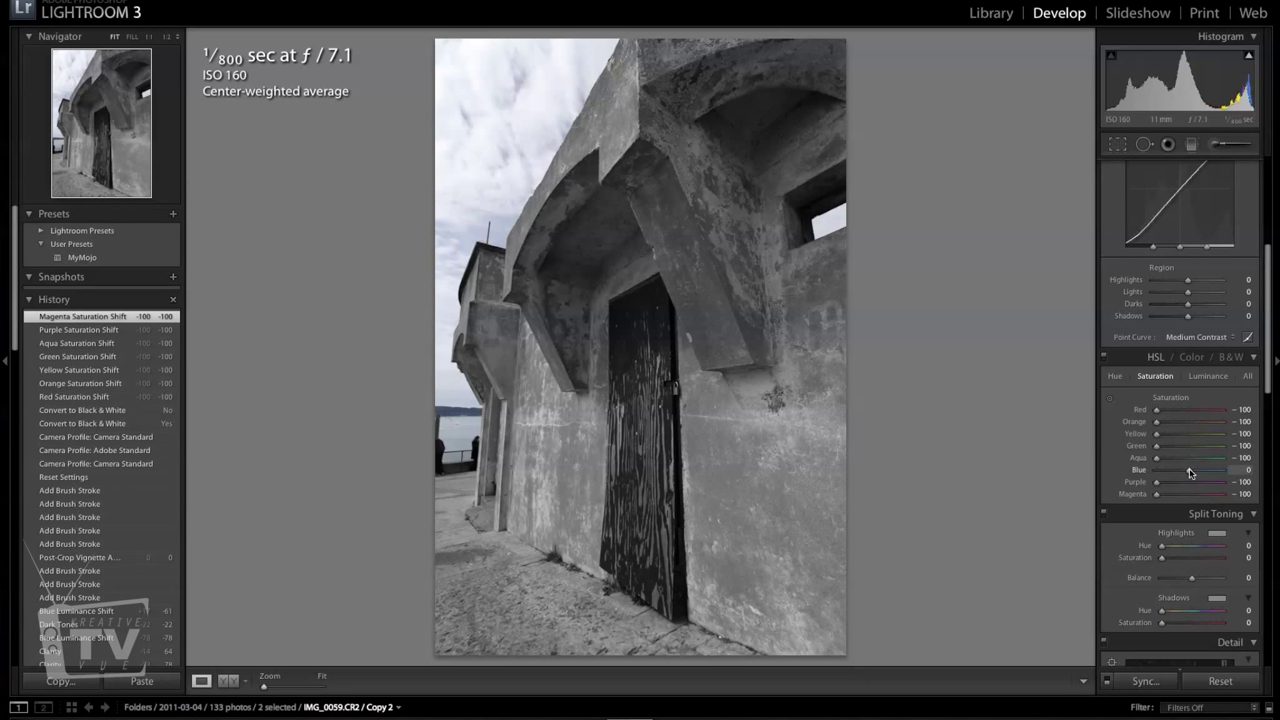
pyautogui.moveTo(1190, 473); pyautogui.dragTo(1036, 486)
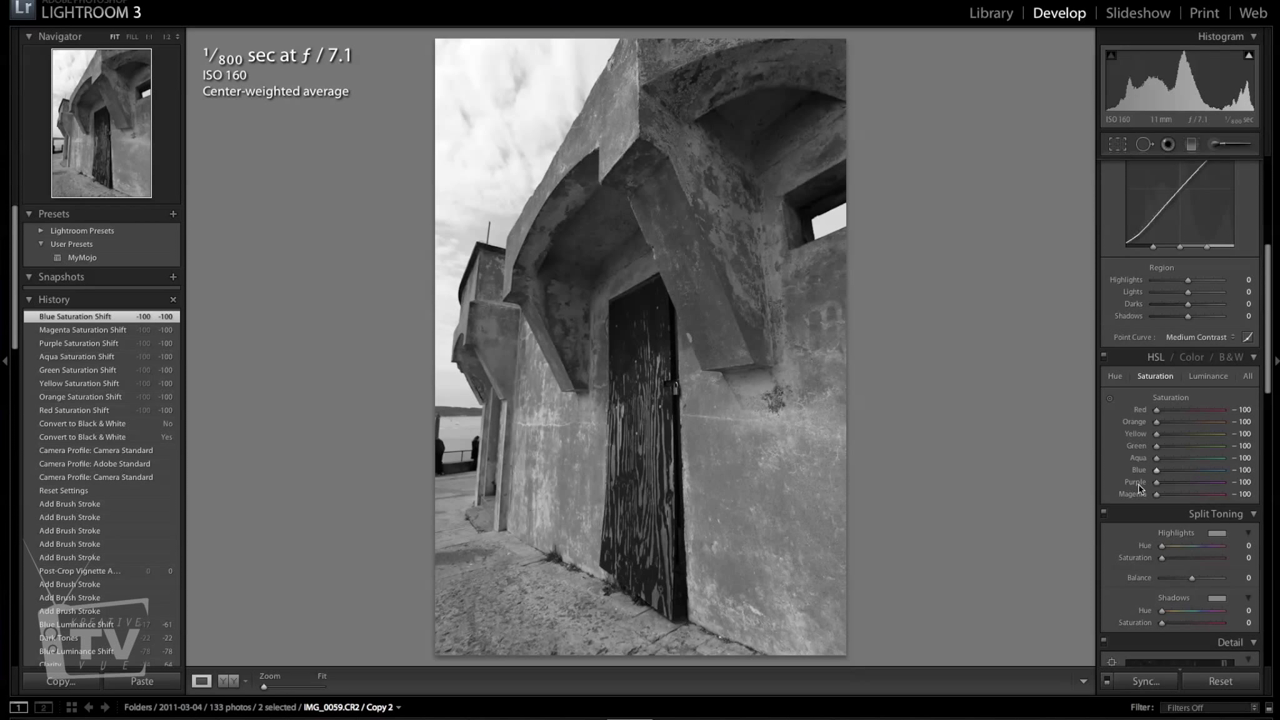
pyautogui.scroll(-5, 1138, 487)
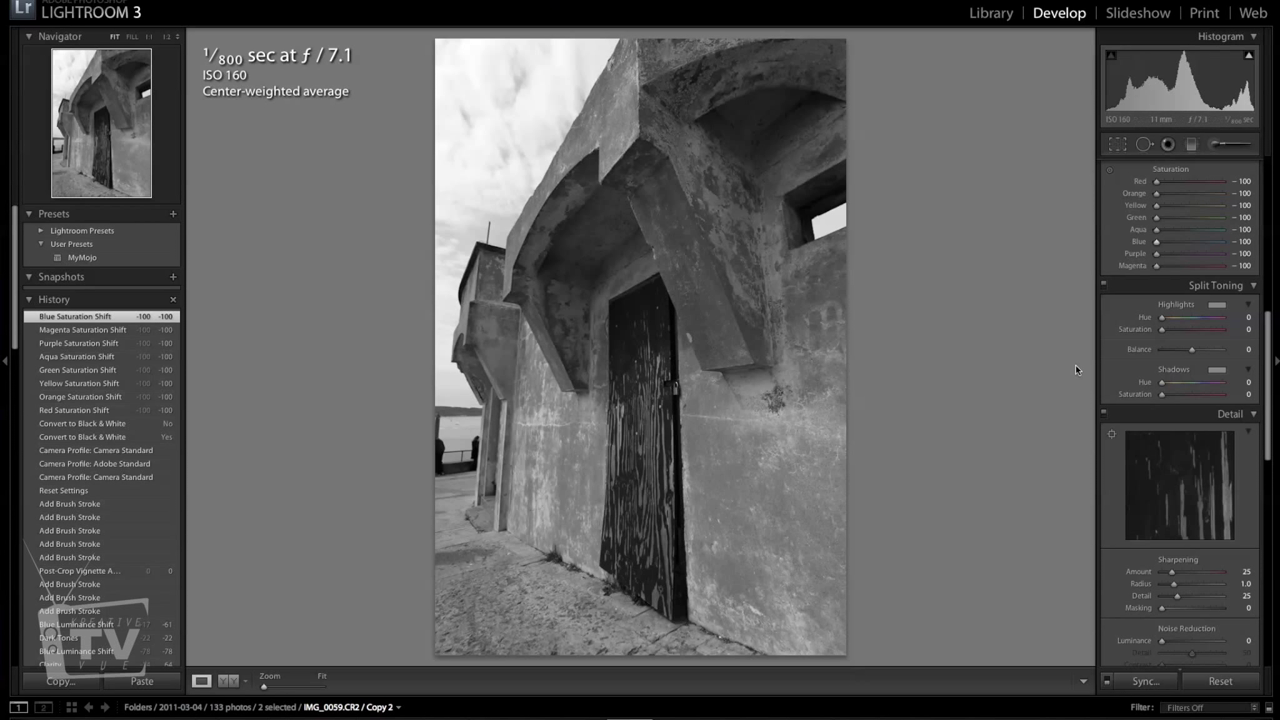
# Step: Try Clarity values of 0 and 100, then settle Clarity at +71
pyautogui.scroll(10, 1126, 357)
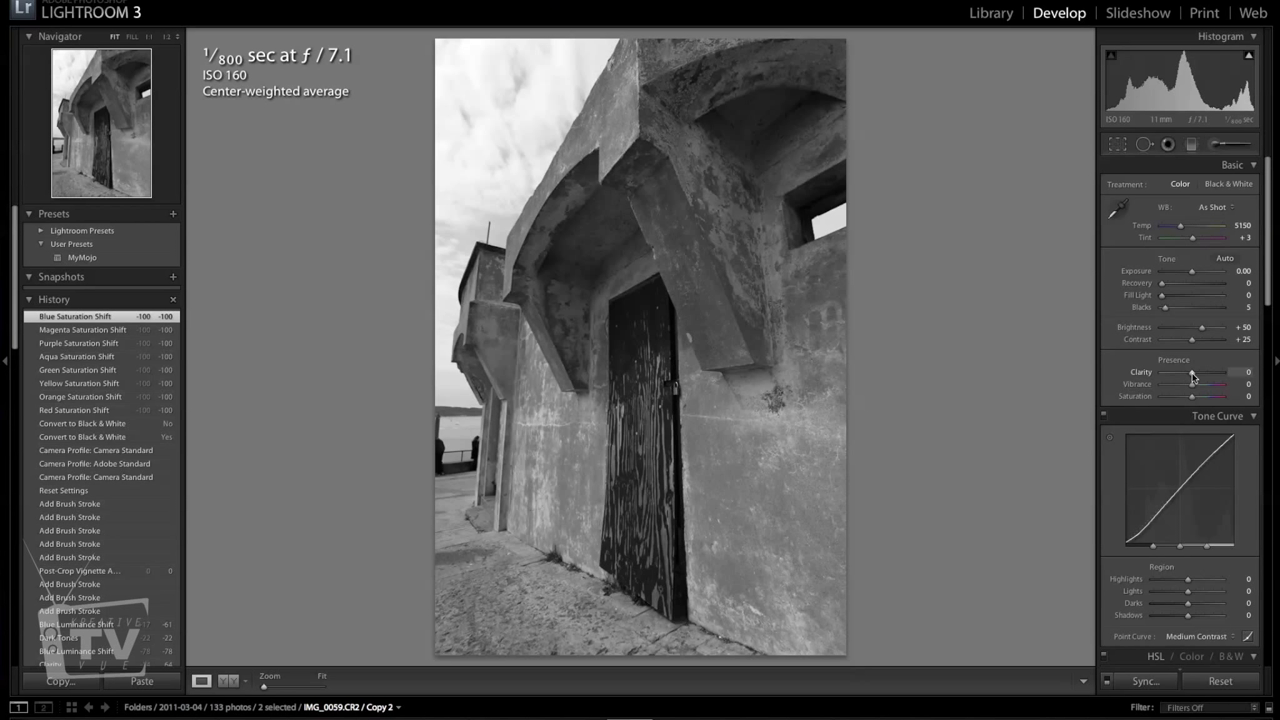
pyautogui.moveTo(1192, 376); pyautogui.dragTo(1230, 373)
pyautogui.click(1240, 372)
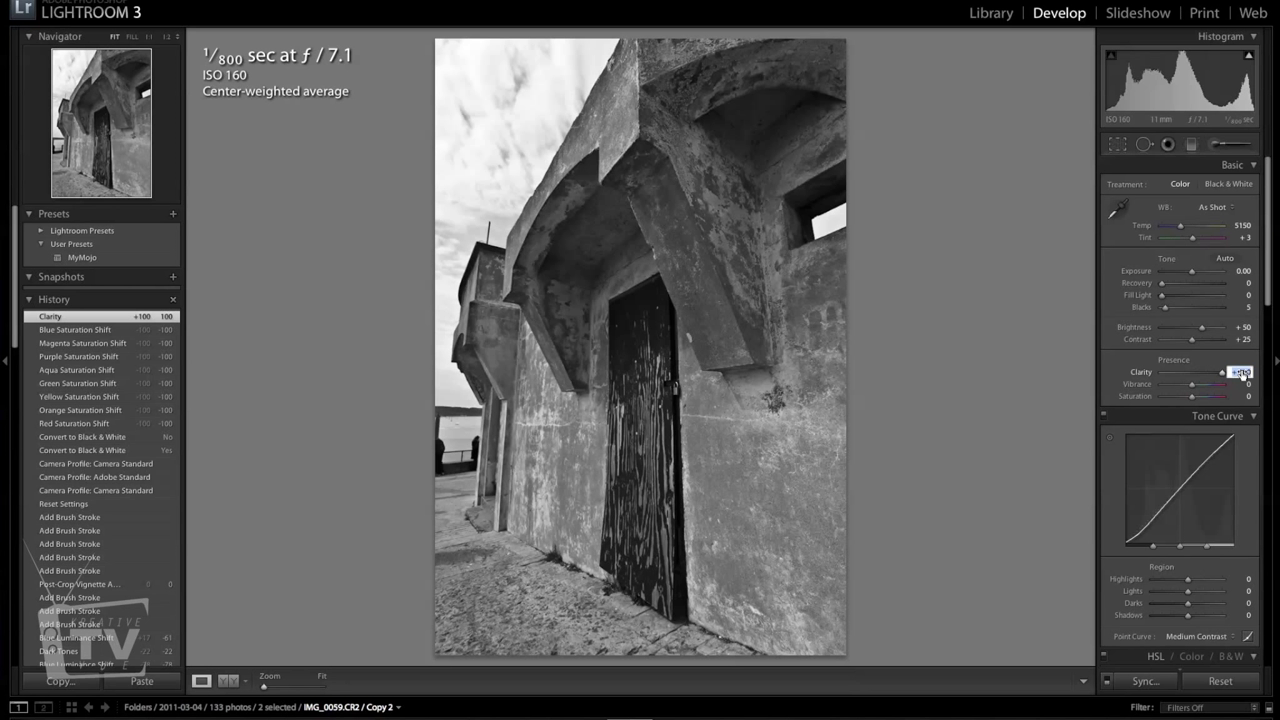
pyautogui.write('0')
pyautogui.press('Tab')
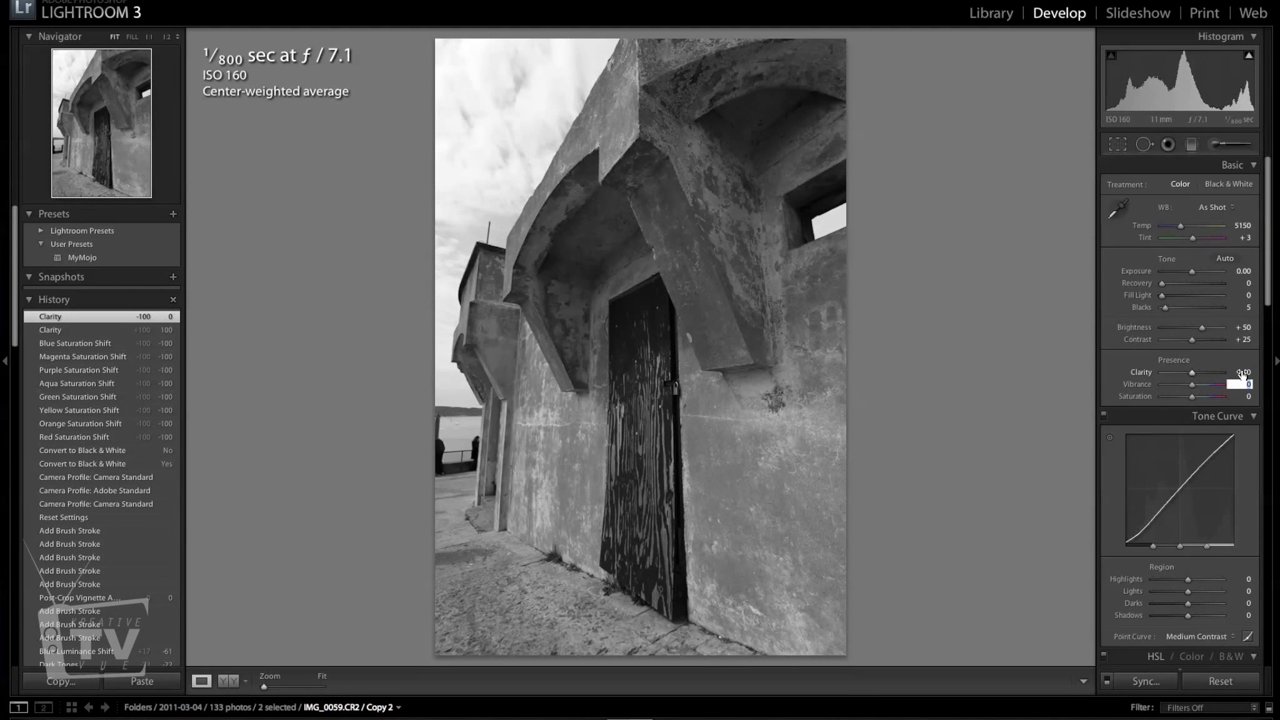
pyautogui.click(1242, 372)
pyautogui.write('100')
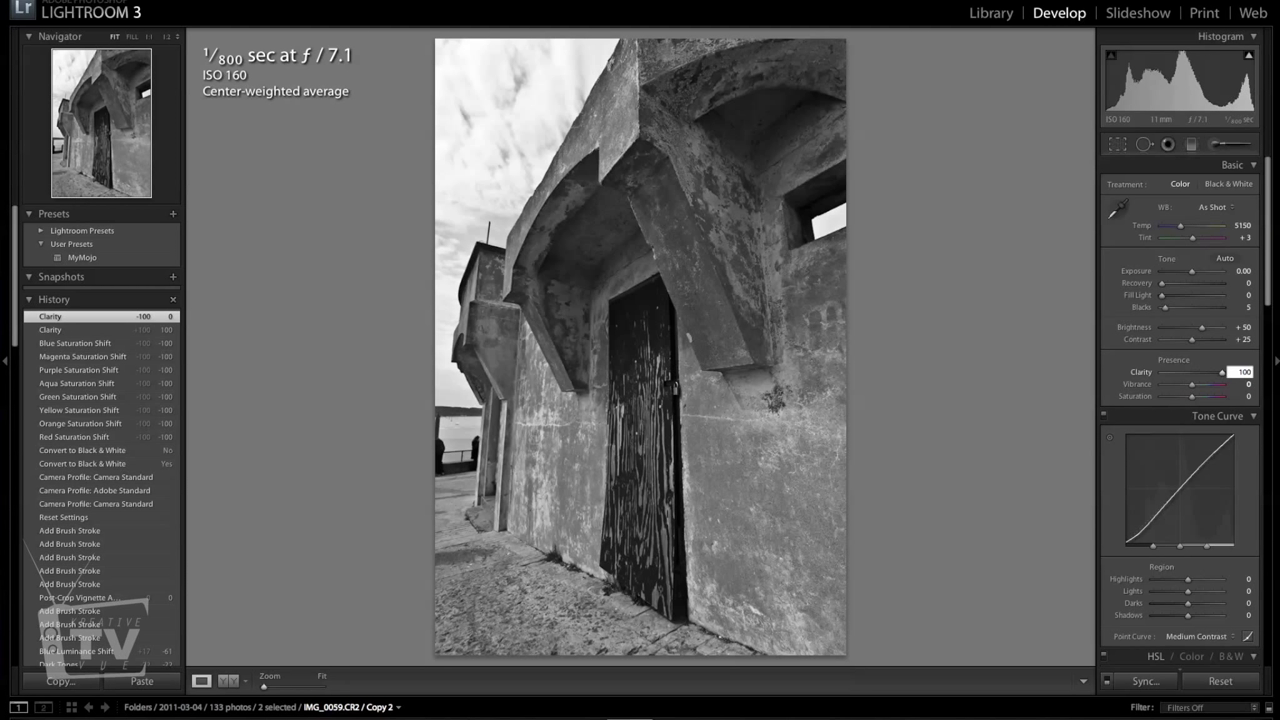
pyautogui.press('Tab')
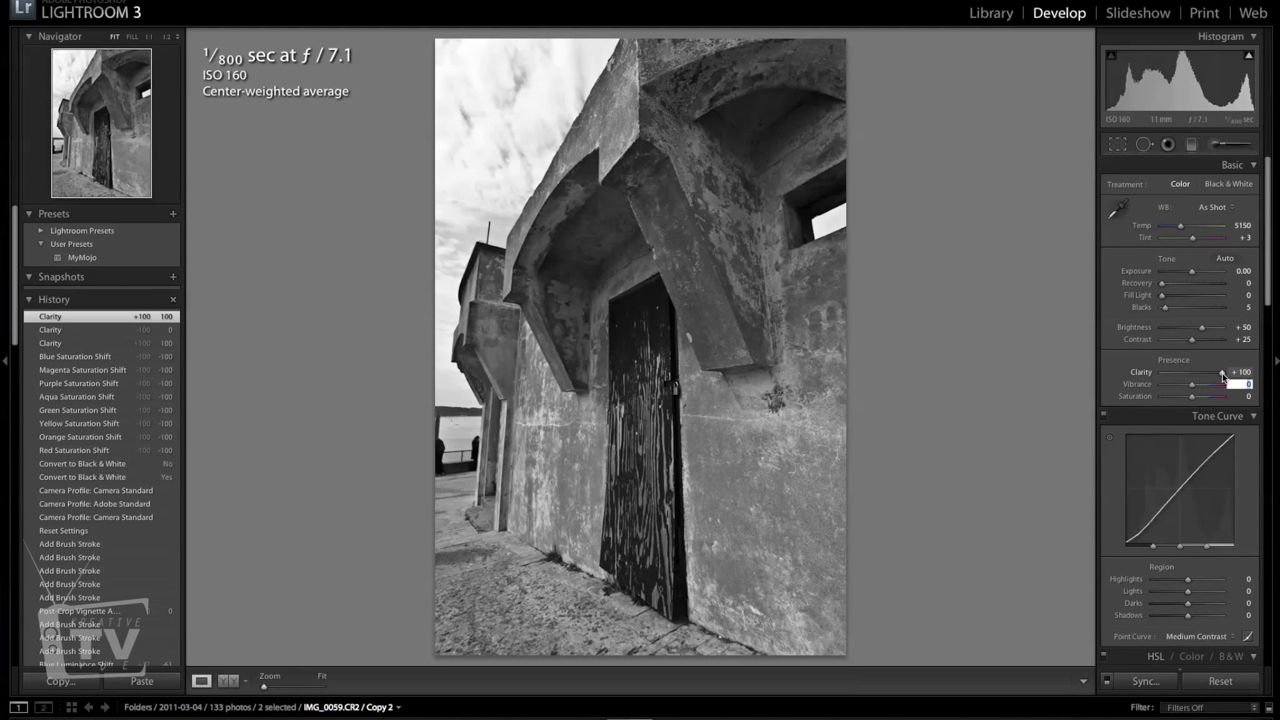
pyautogui.click(1222, 375)
pyautogui.moveTo(1222, 375); pyautogui.dragTo(1213, 374)
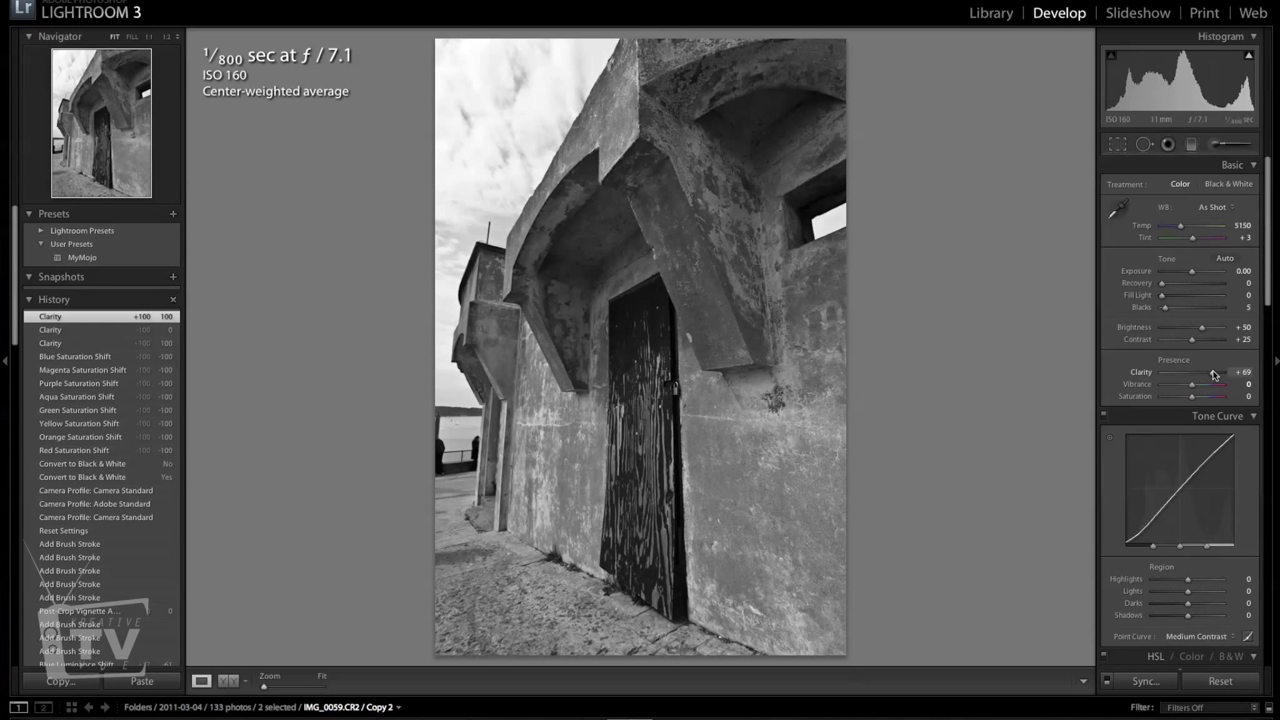
pyautogui.moveTo(1213, 374); pyautogui.dragTo(1215, 375)
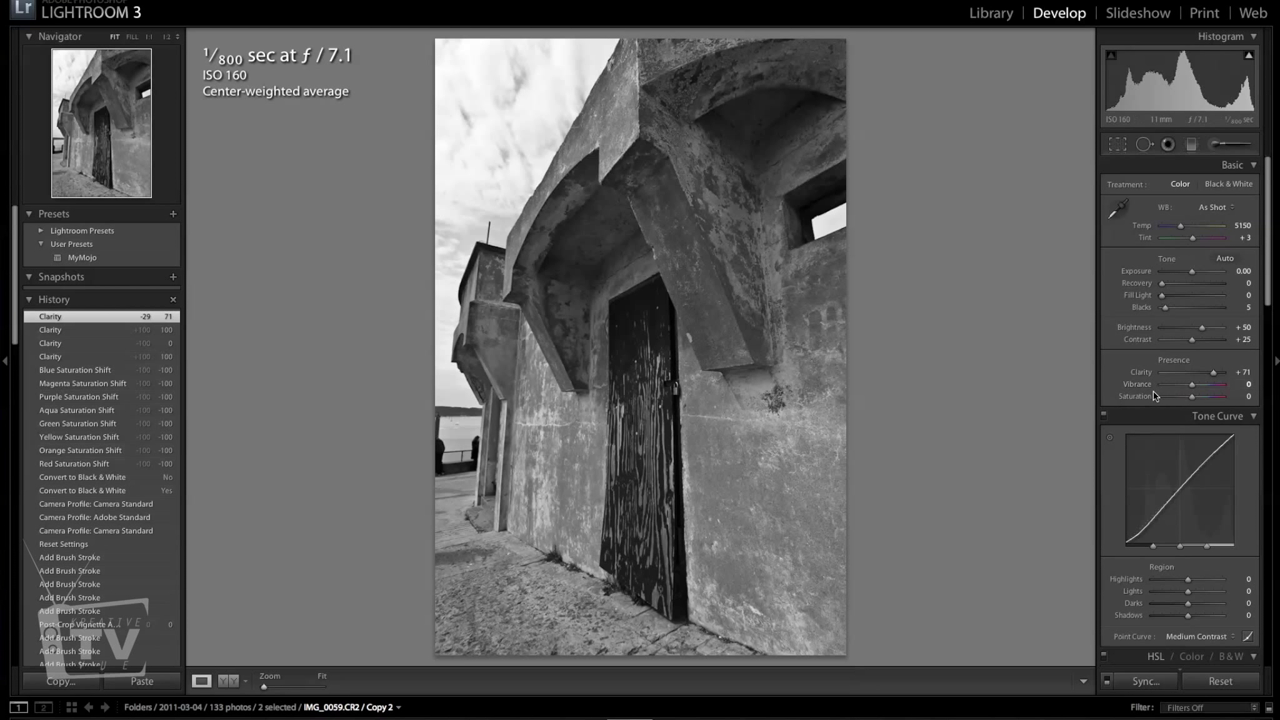
# Step: Lower the Tone Curve Shadows region to -38, comparing against the unedited version
pyautogui.scroll(-1, 1119, 447)
pyautogui.scroll(-1, 1119, 447)
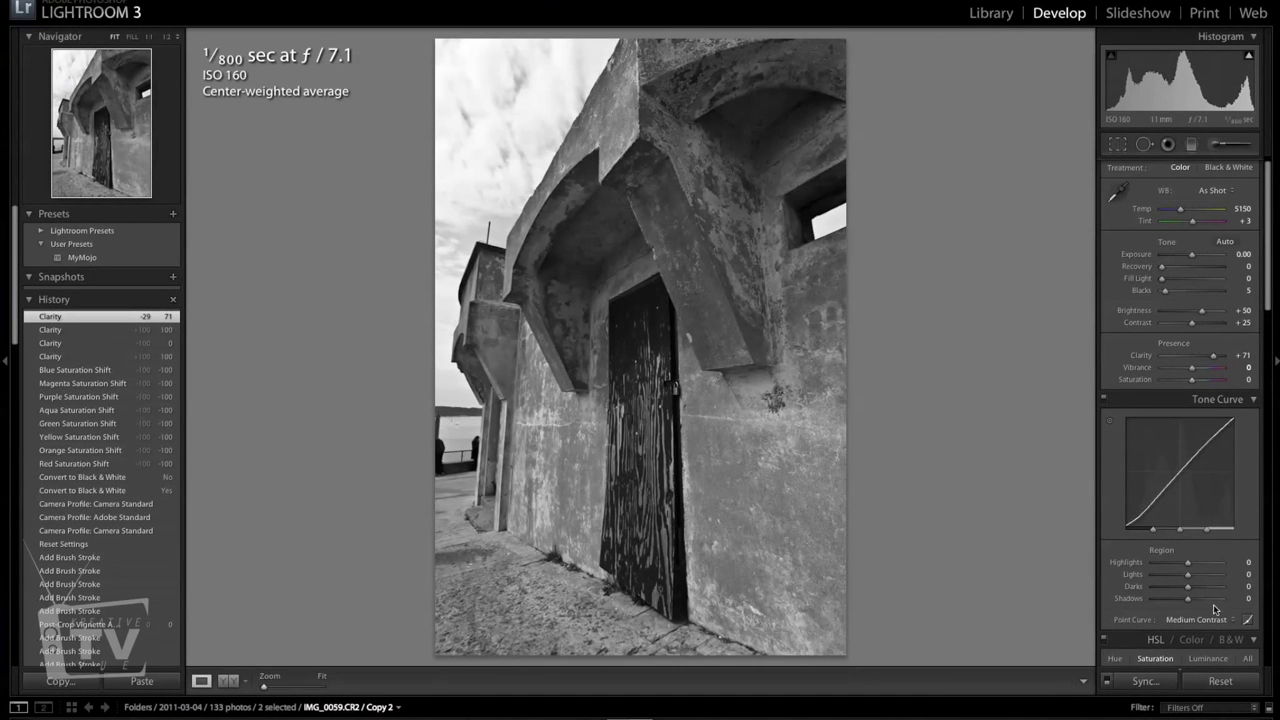
pyautogui.moveTo(1190, 602); pyautogui.dragTo(1177, 601)
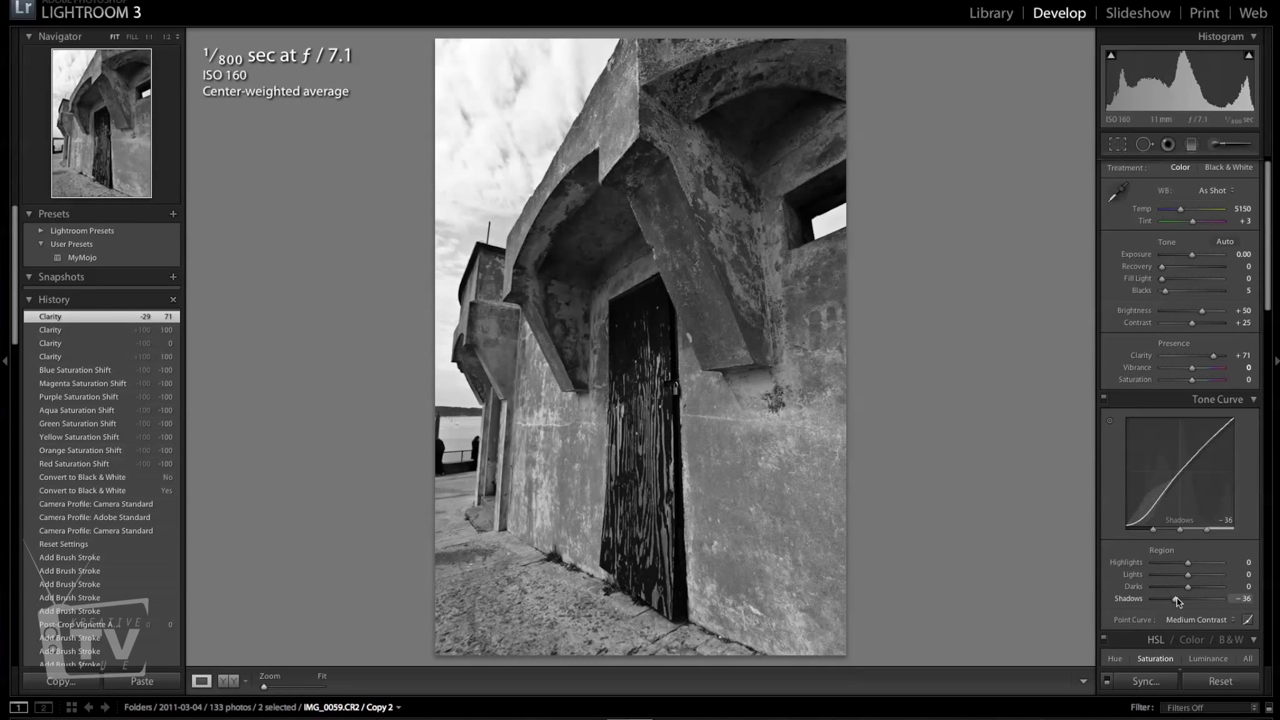
pyautogui.moveTo(1177, 601); pyautogui.dragTo(1177, 601)
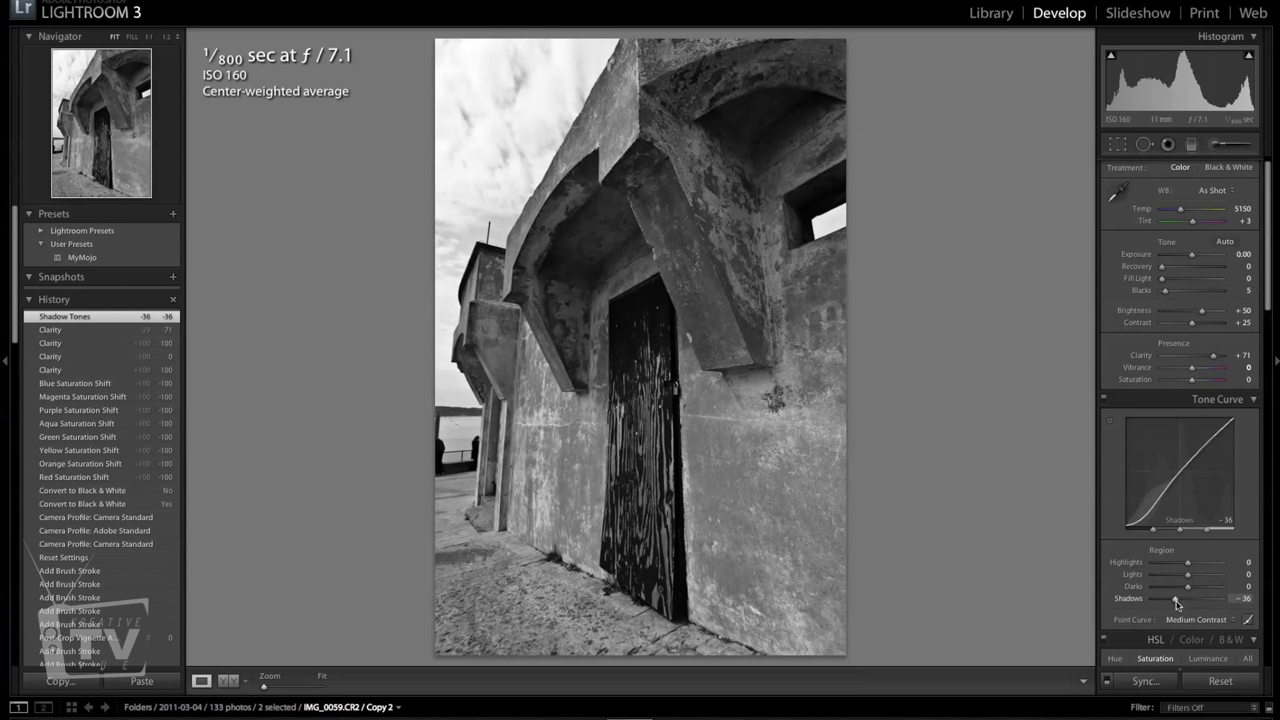
pyautogui.moveTo(1177, 604); pyautogui.dragTo(1176, 603)
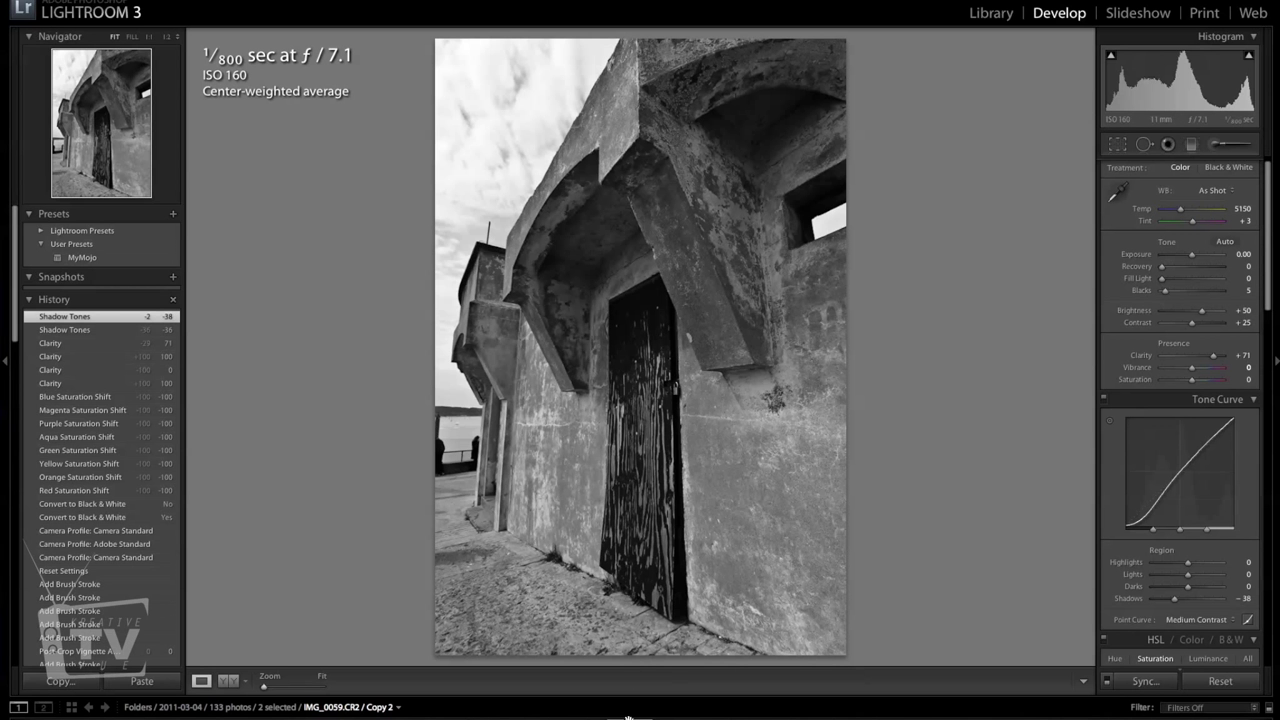
pyautogui.press('Left')
pyautogui.scroll(1, 1116, 483)
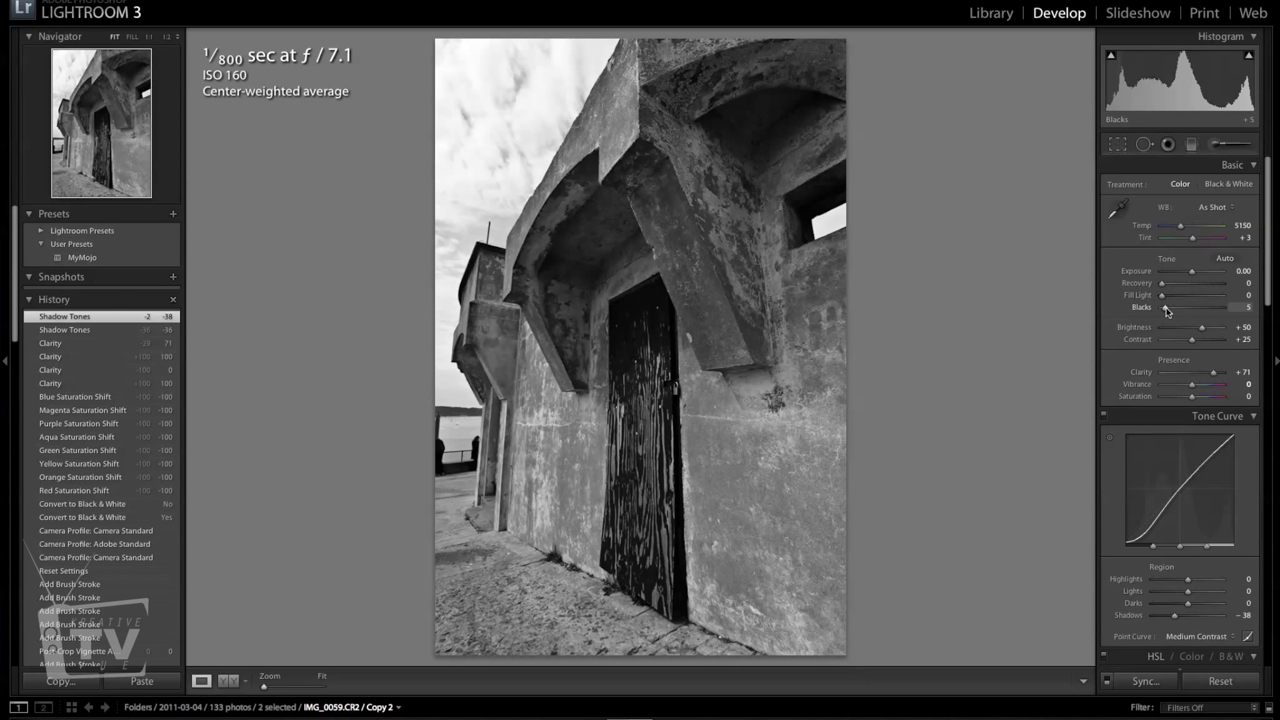
# Step: Set Blacks to 9 in Basic and the Tone Curve Darks region to -17
pyautogui.moveTo(1167, 312); pyautogui.dragTo(1169, 312)
pyautogui.moveTo(1169, 312); pyautogui.dragTo(1168, 312)
pyautogui.scroll(-2, 1143, 553)
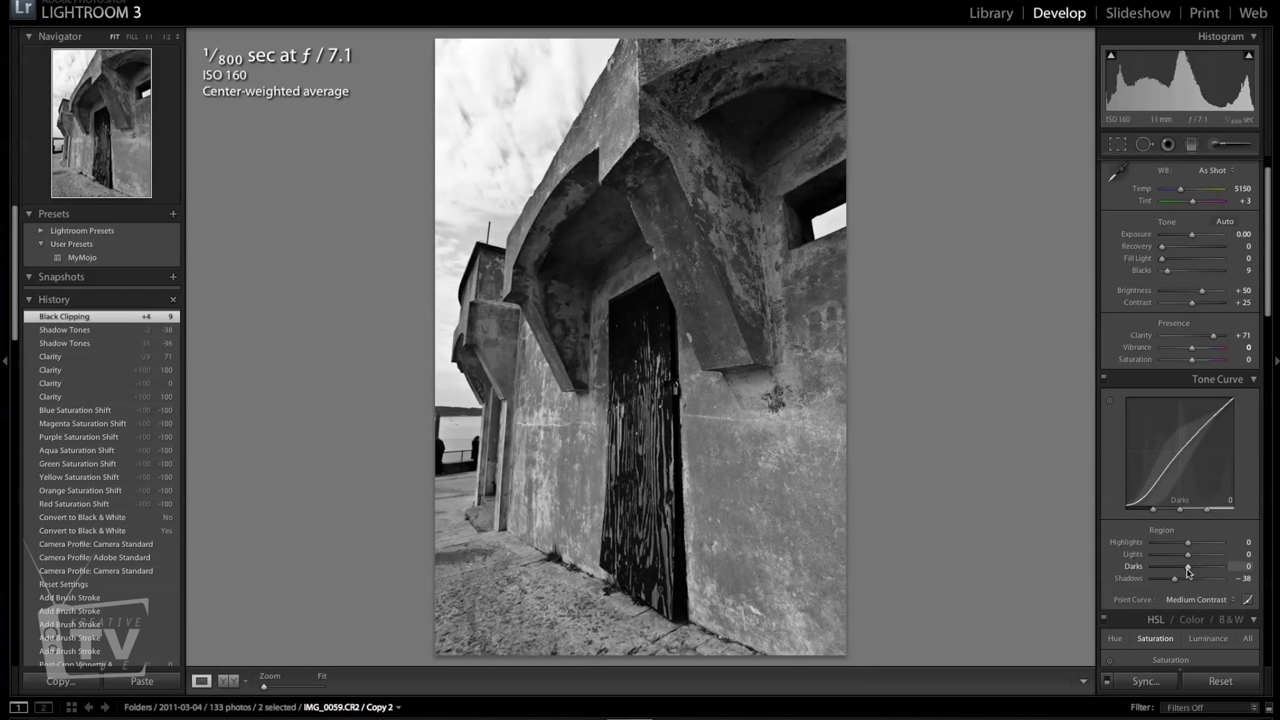
pyautogui.moveTo(1188, 571); pyautogui.dragTo(1182, 572)
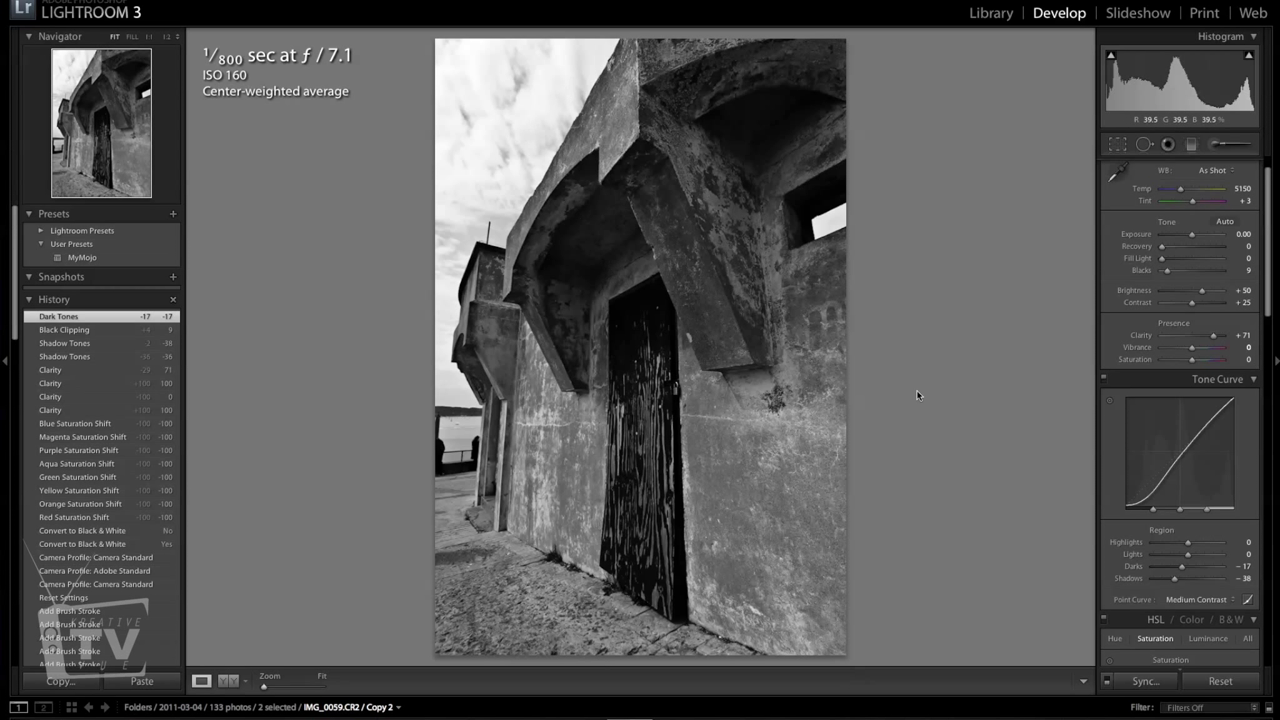
pyautogui.scroll(2, 1128, 293)
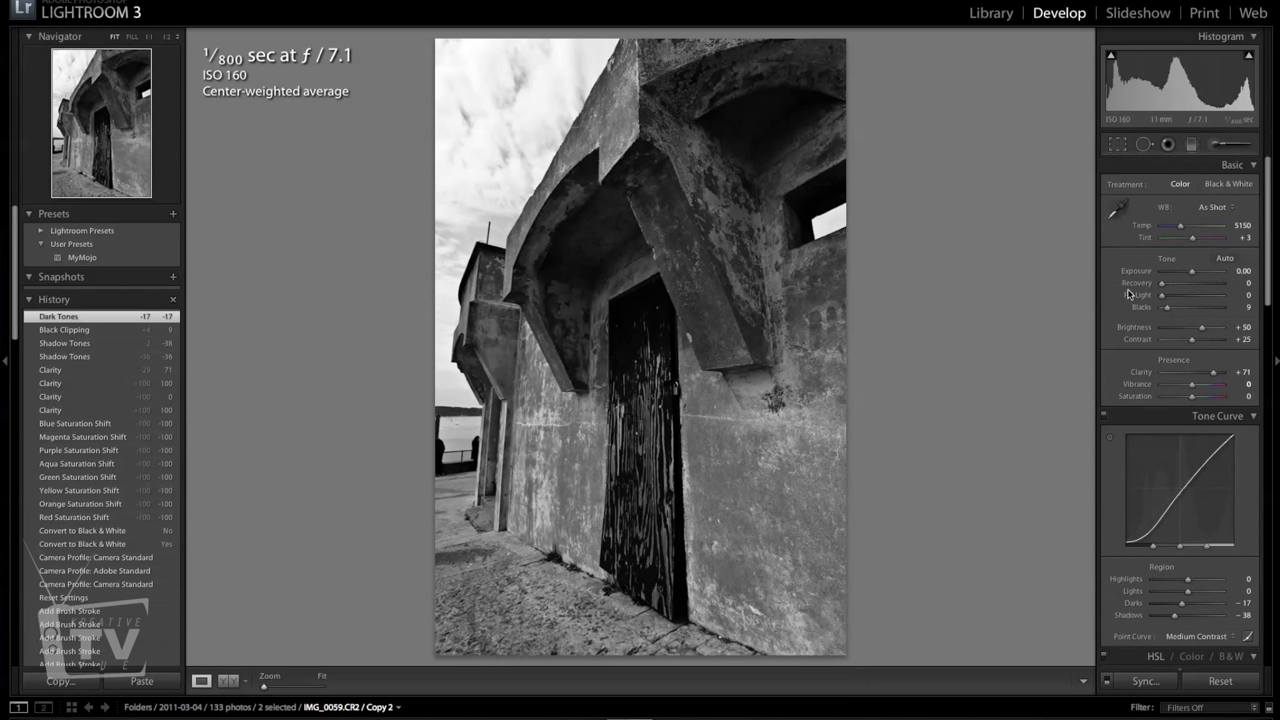
pyautogui.scroll(-6, 1128, 293)
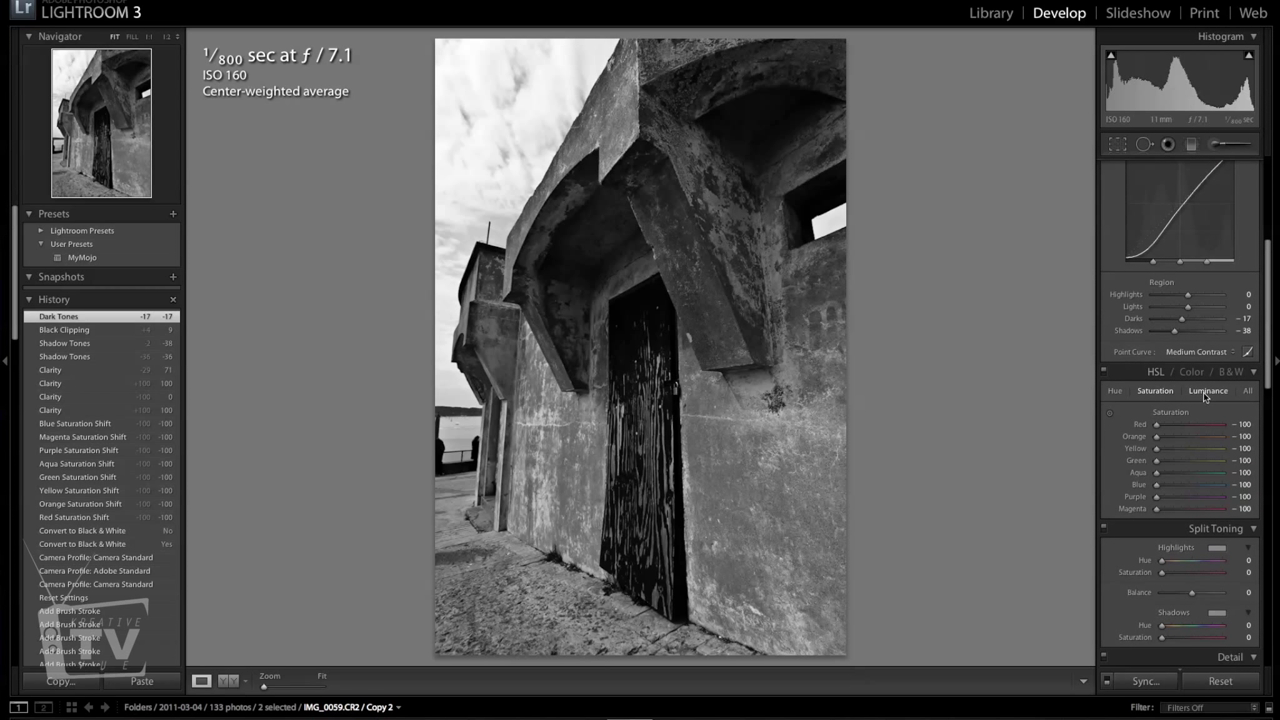
# Step: Lower Blue luminance in HSL to -59 to darken the sky, checking it zoomed in
pyautogui.click(1208, 391)
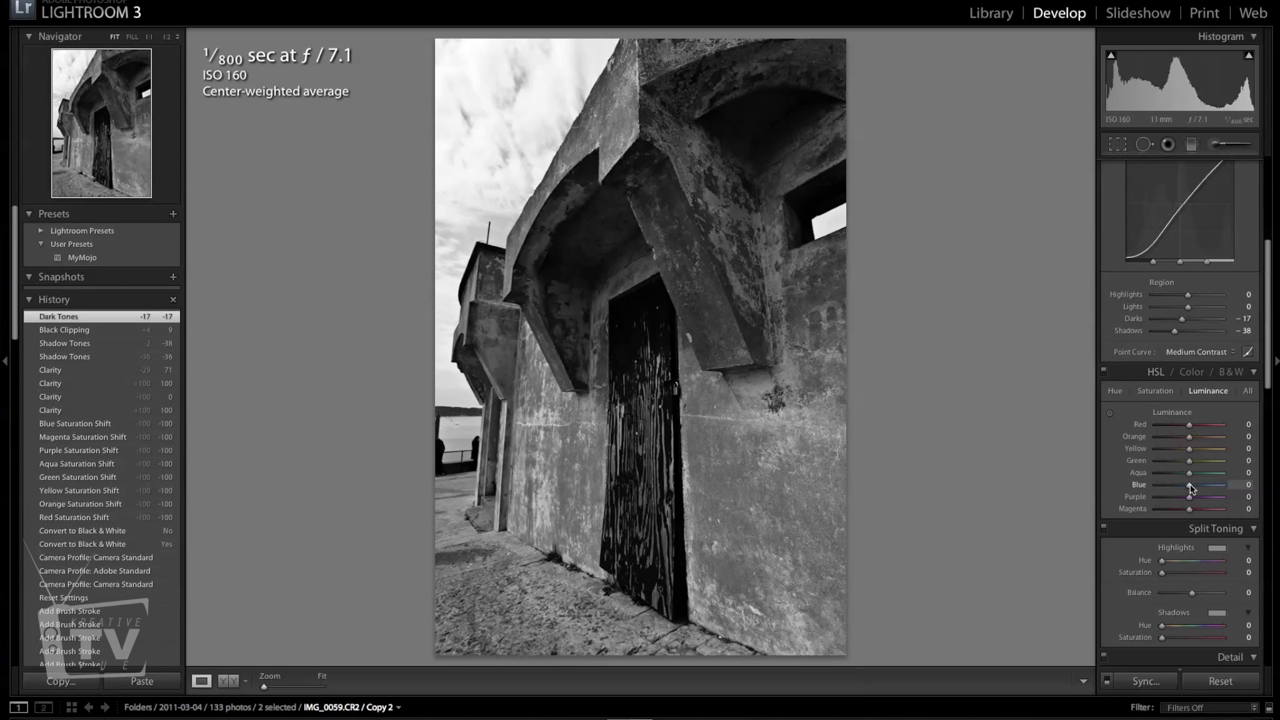
pyautogui.moveTo(1190, 488); pyautogui.dragTo(1173, 490)
pyautogui.click(477, 238)
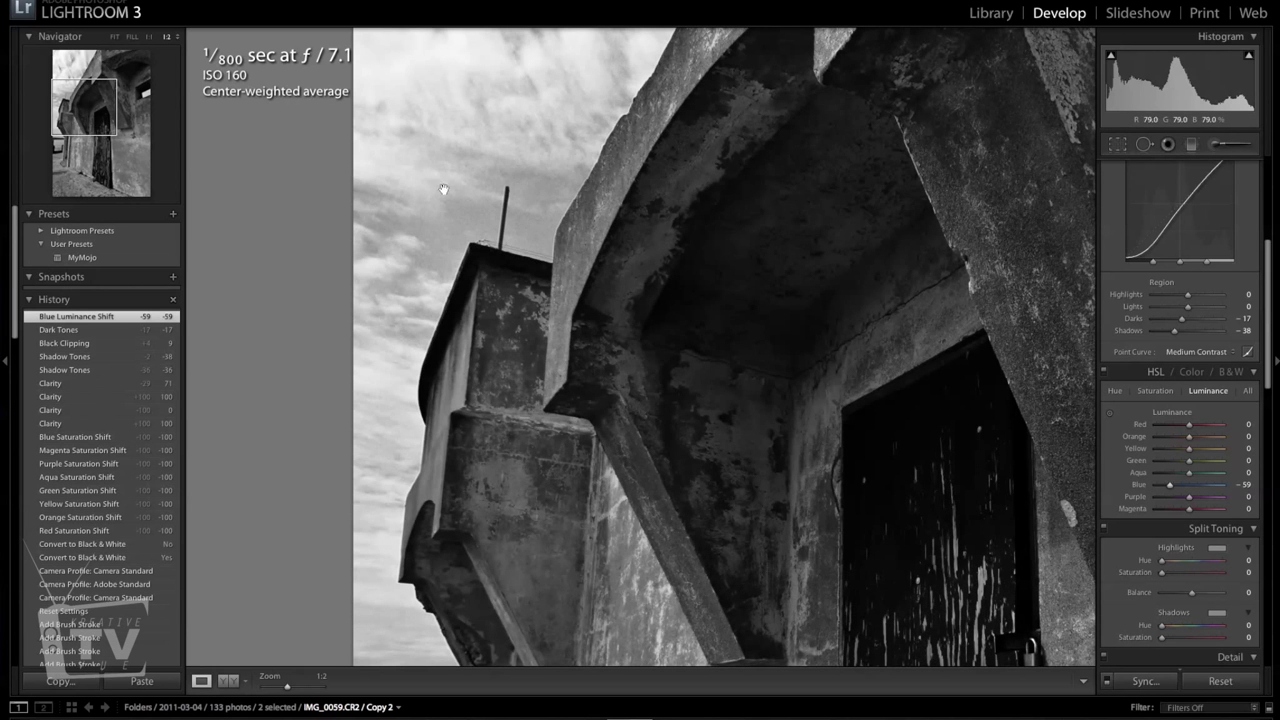
pyautogui.click(946, 178)
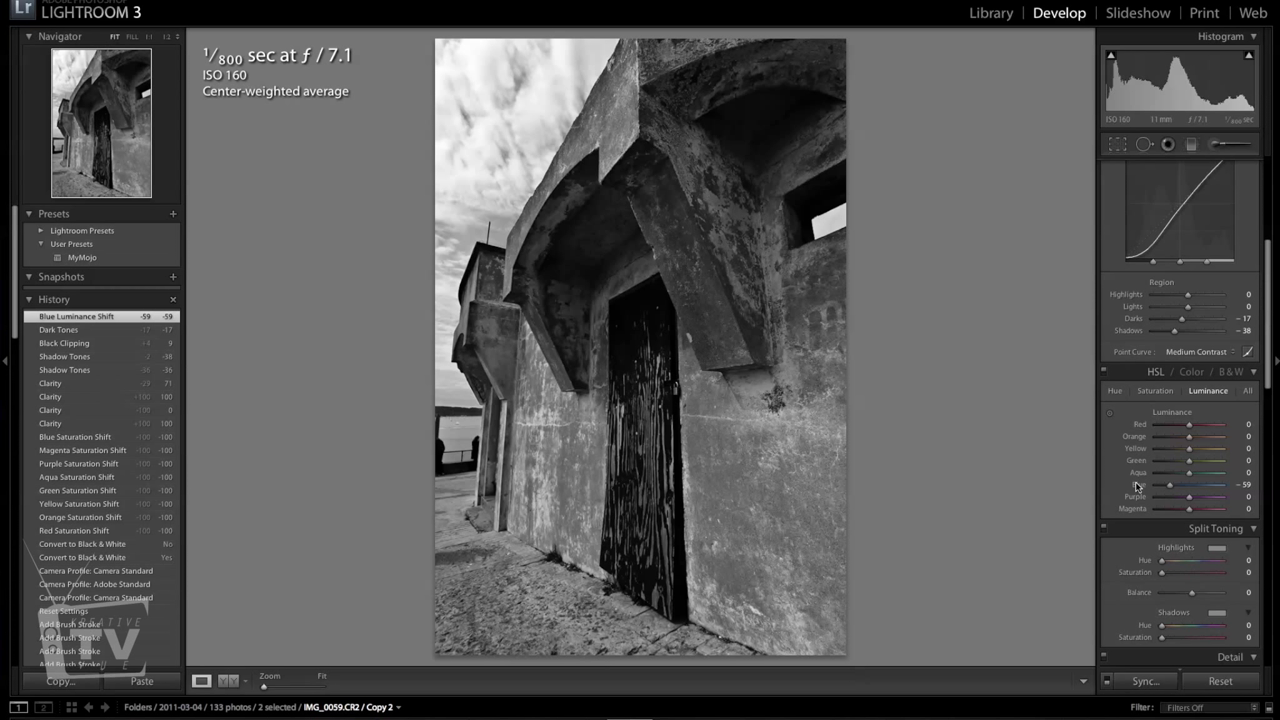
pyautogui.scroll(-3, 1136, 487)
pyautogui.scroll(-4, 1136, 487)
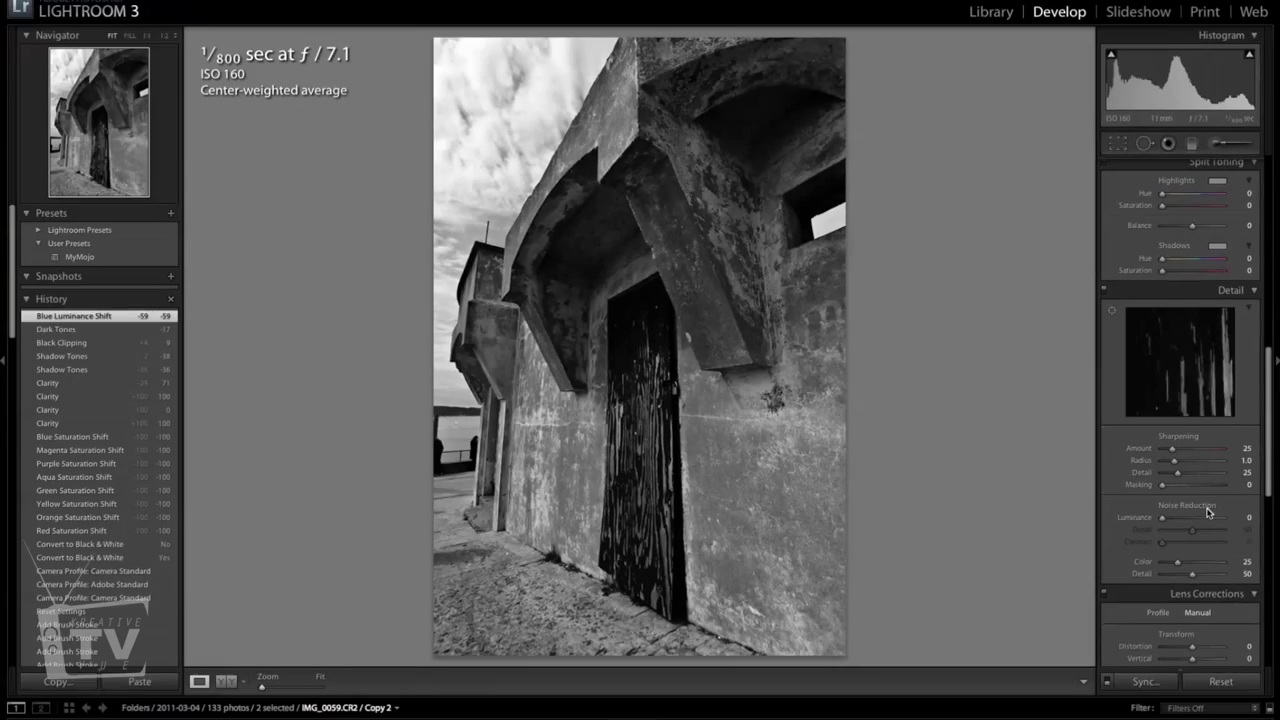
pyautogui.press('z')
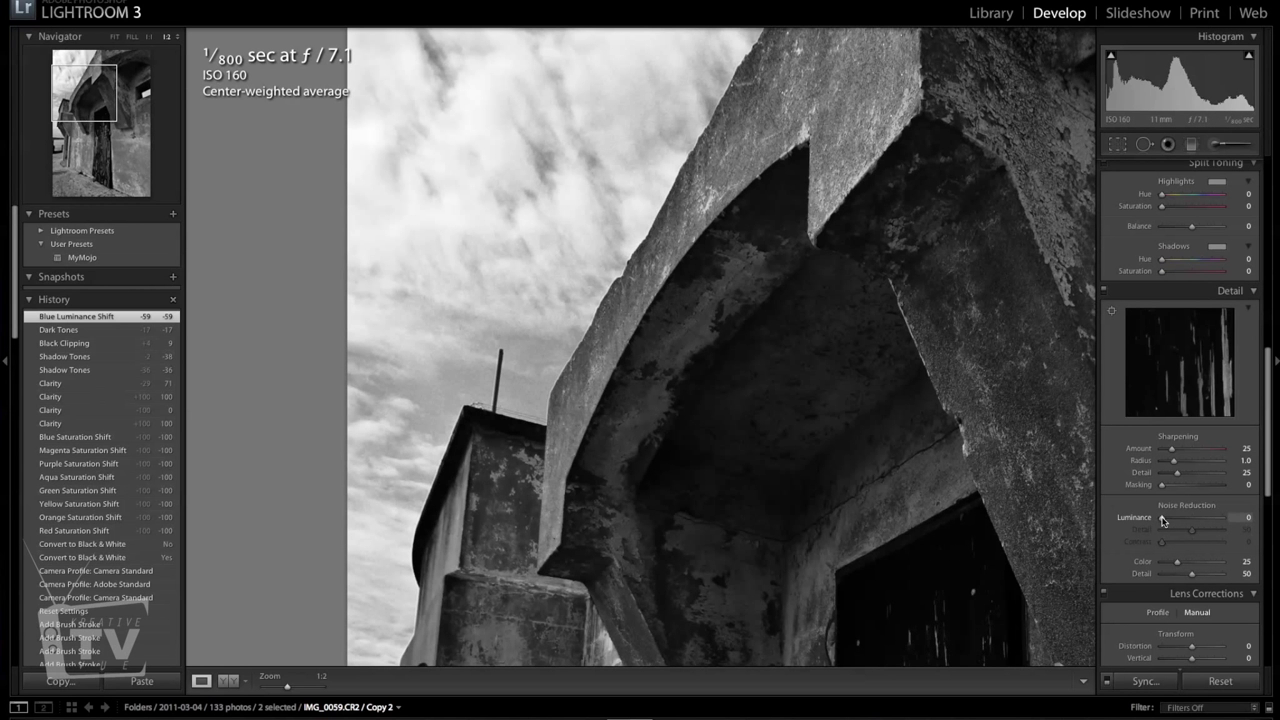
# Step: Set Luminance noise reduction to 19 and return to the Fit view
pyautogui.moveTo(1162, 518); pyautogui.dragTo(1174, 520)
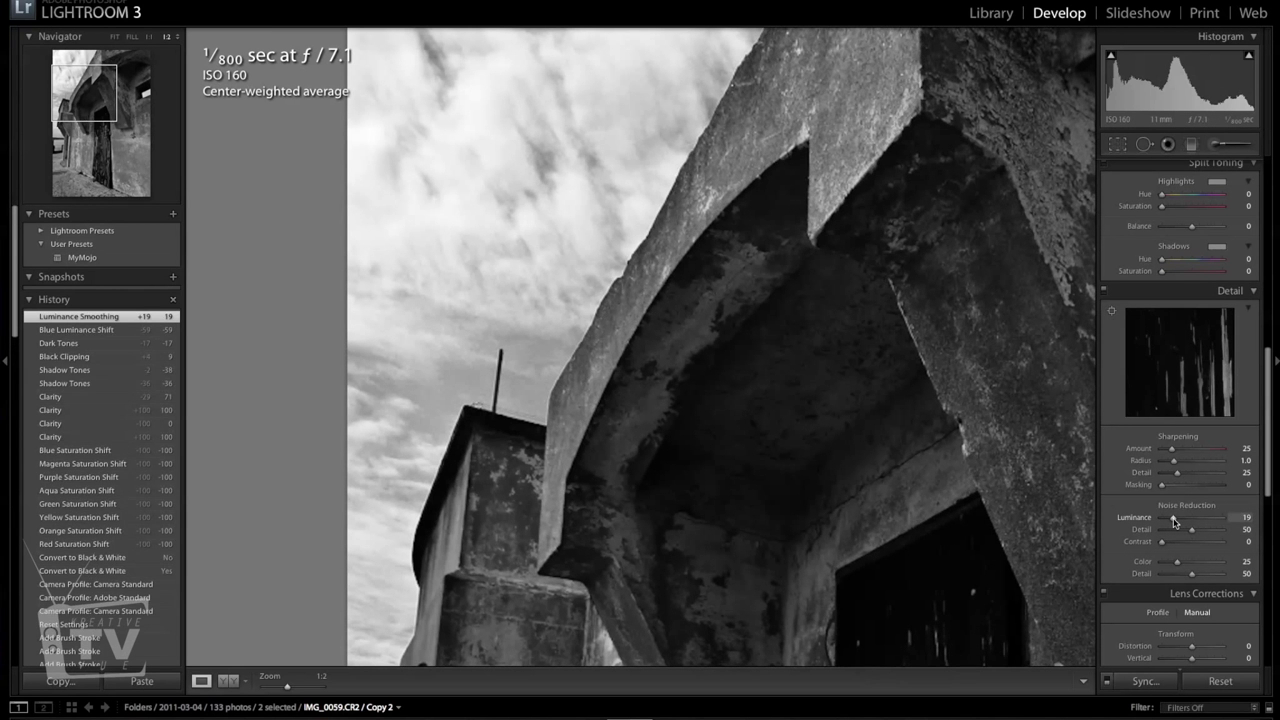
pyautogui.click(630, 372)
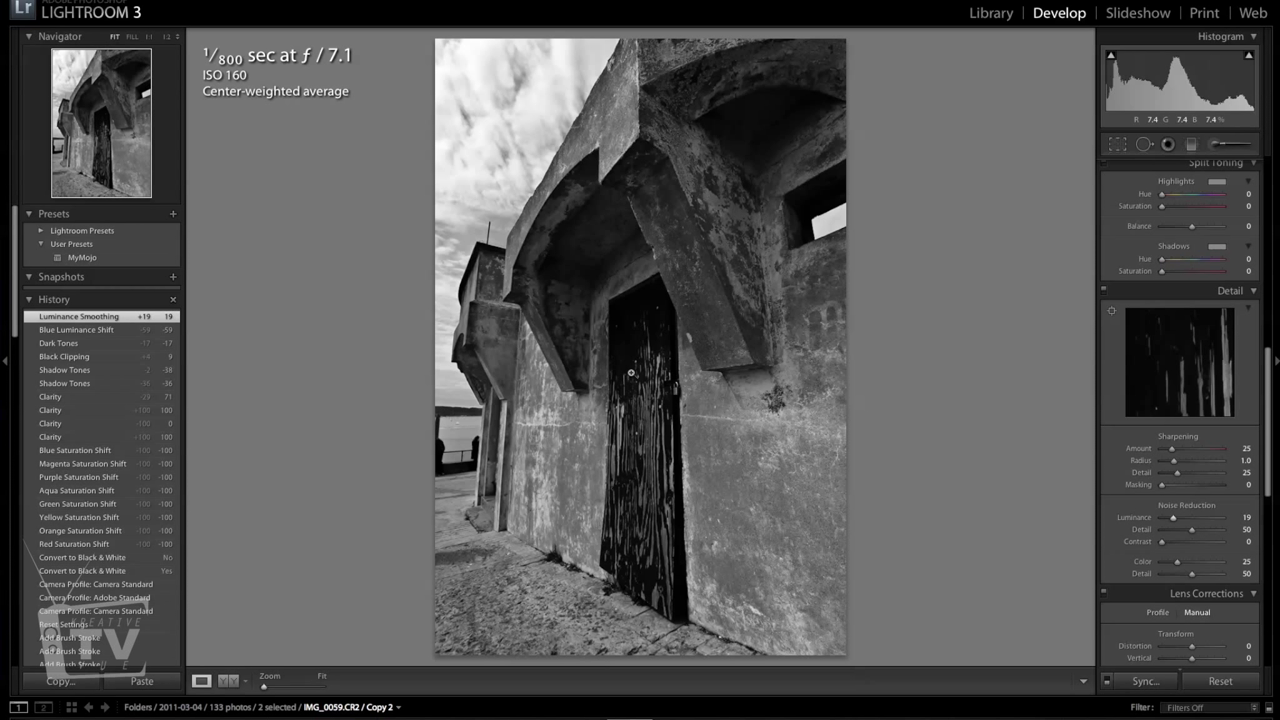
# Step: Load the Adjustment Brush with the Burn (Darken) effect and weaken its exposure darkening
pyautogui.scroll(1, 1142, 341)
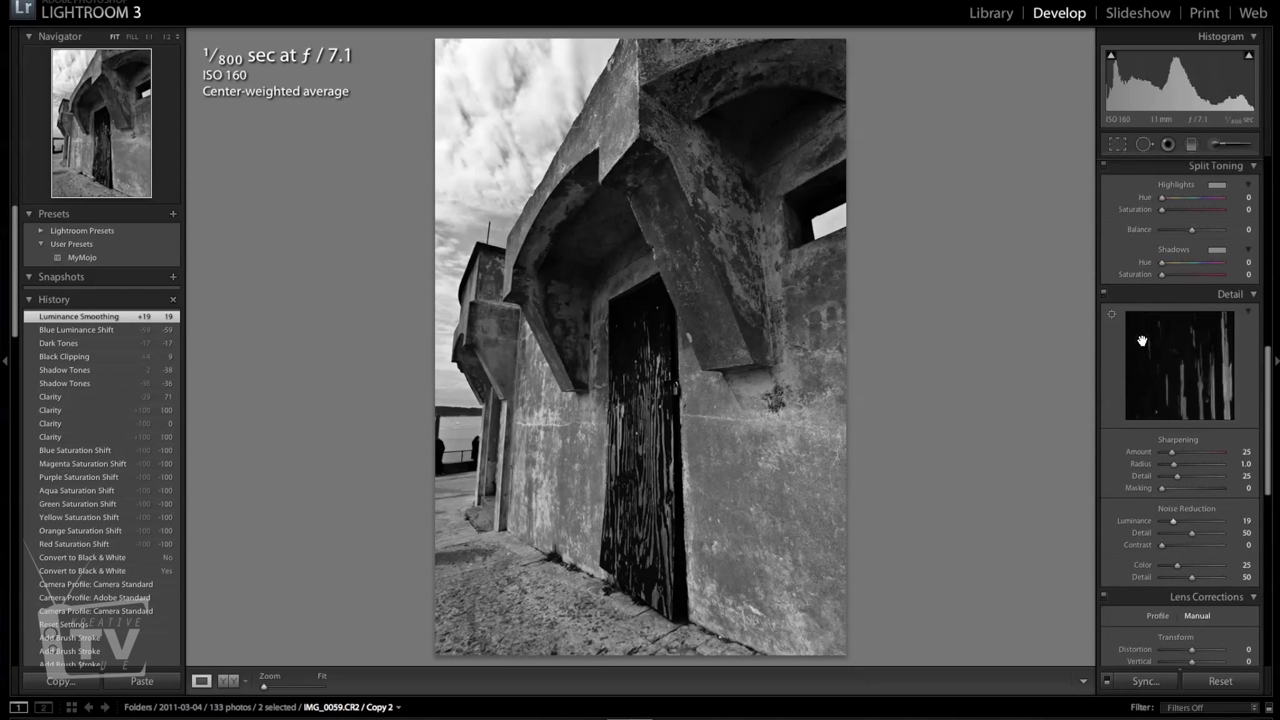
pyautogui.scroll(10, 1142, 341)
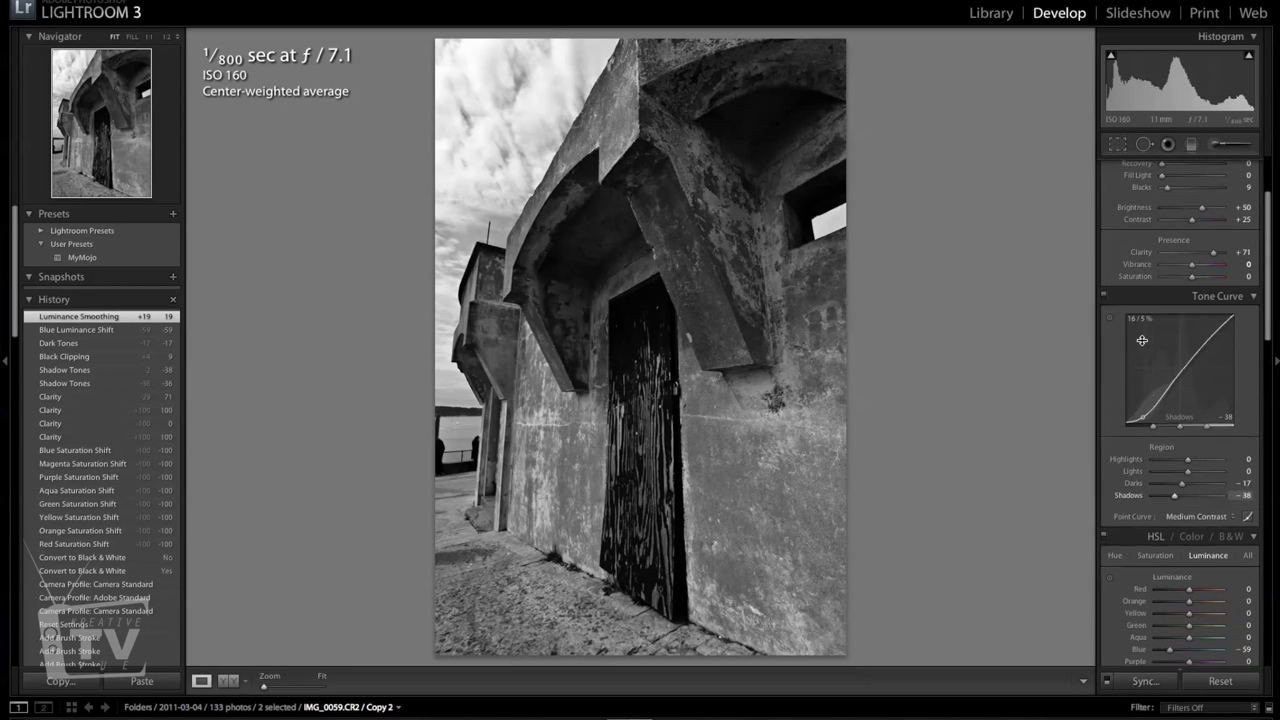
pyautogui.scroll(4, 1142, 341)
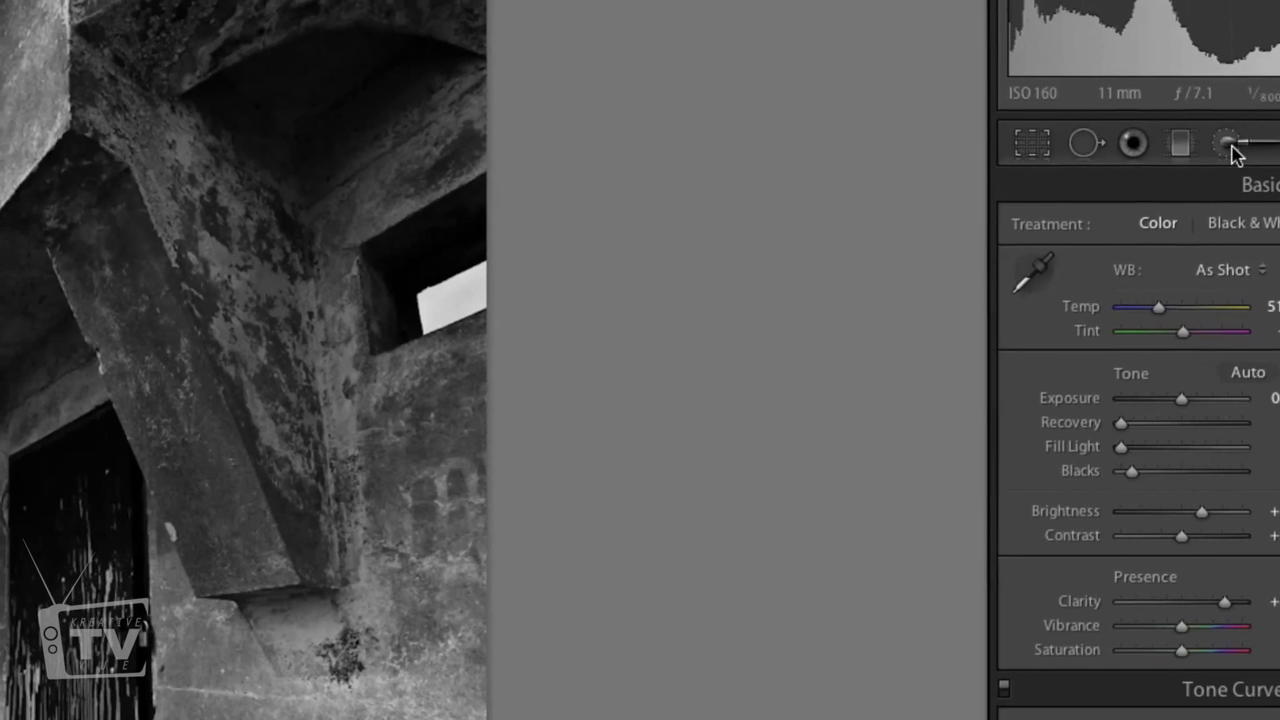
pyautogui.click(1232, 150)
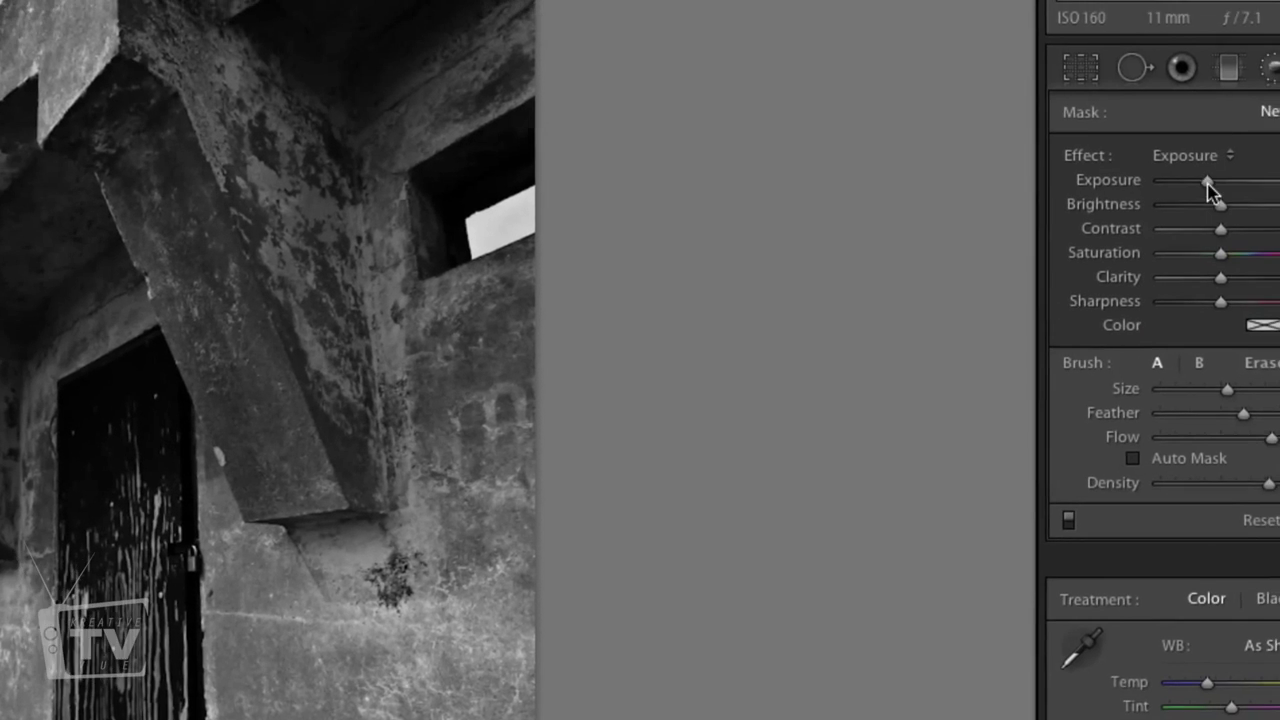
pyautogui.click(1138, 231)
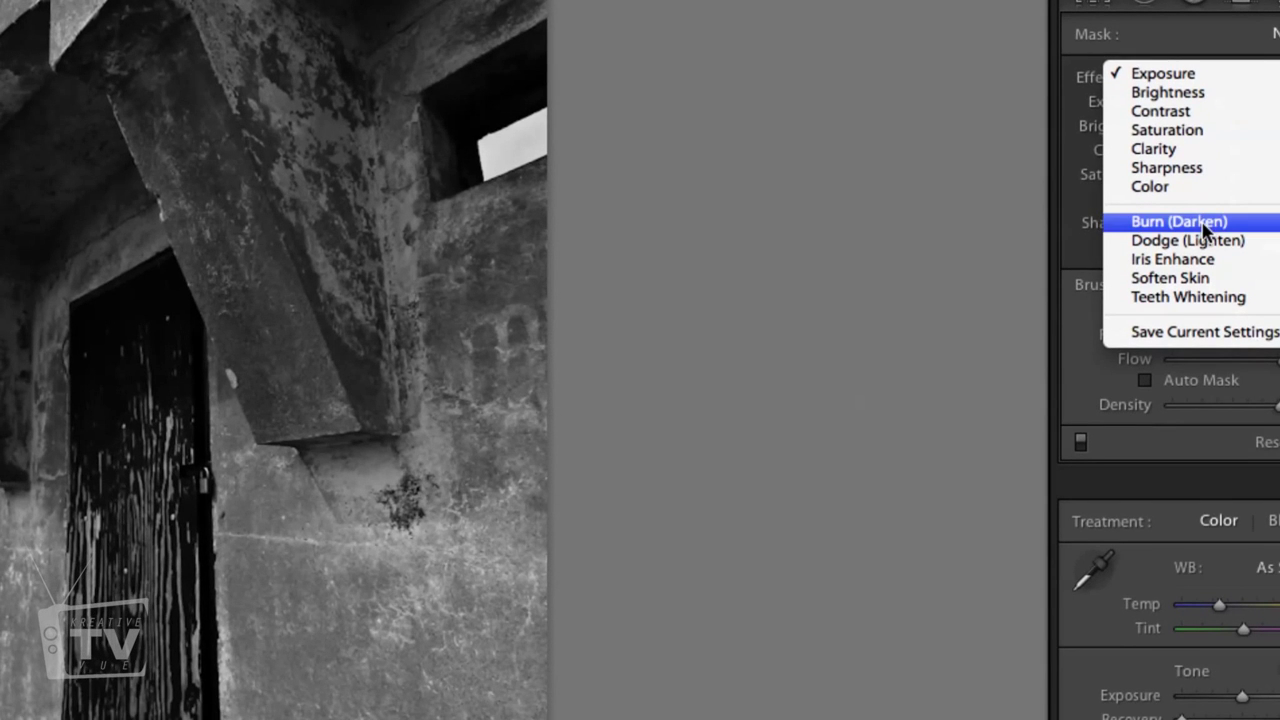
pyautogui.click(1203, 229)
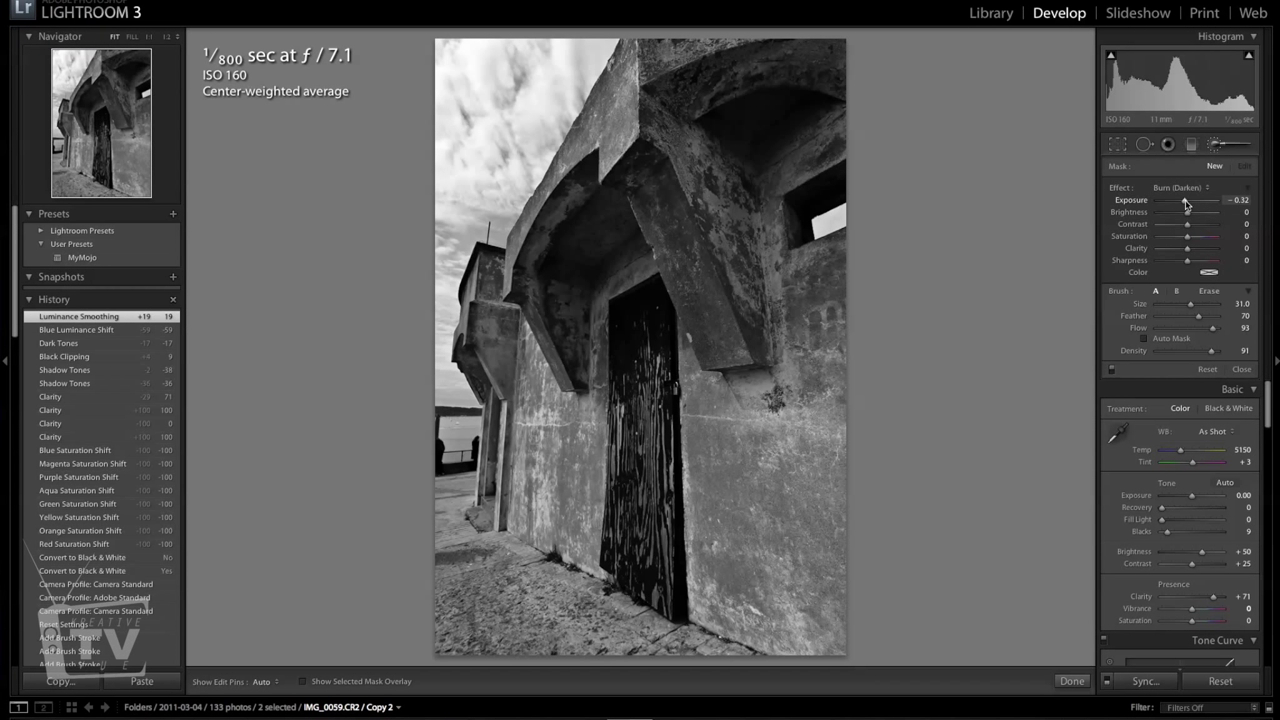
pyautogui.moveTo(1186, 205); pyautogui.dragTo(1179, 216)
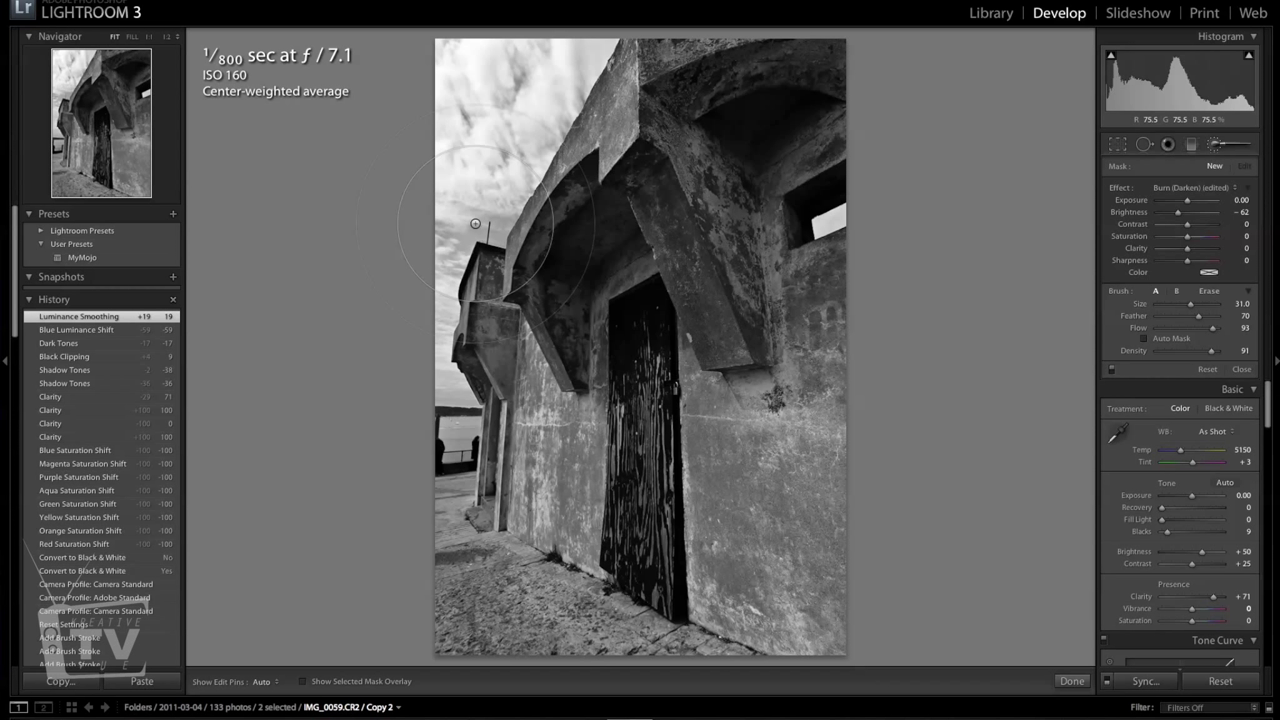
# Step: Shrink the brush to size 10 and paint two burn strokes darkening the upper-left sky clouds
pyautogui.scroll(-5, 475, 223)
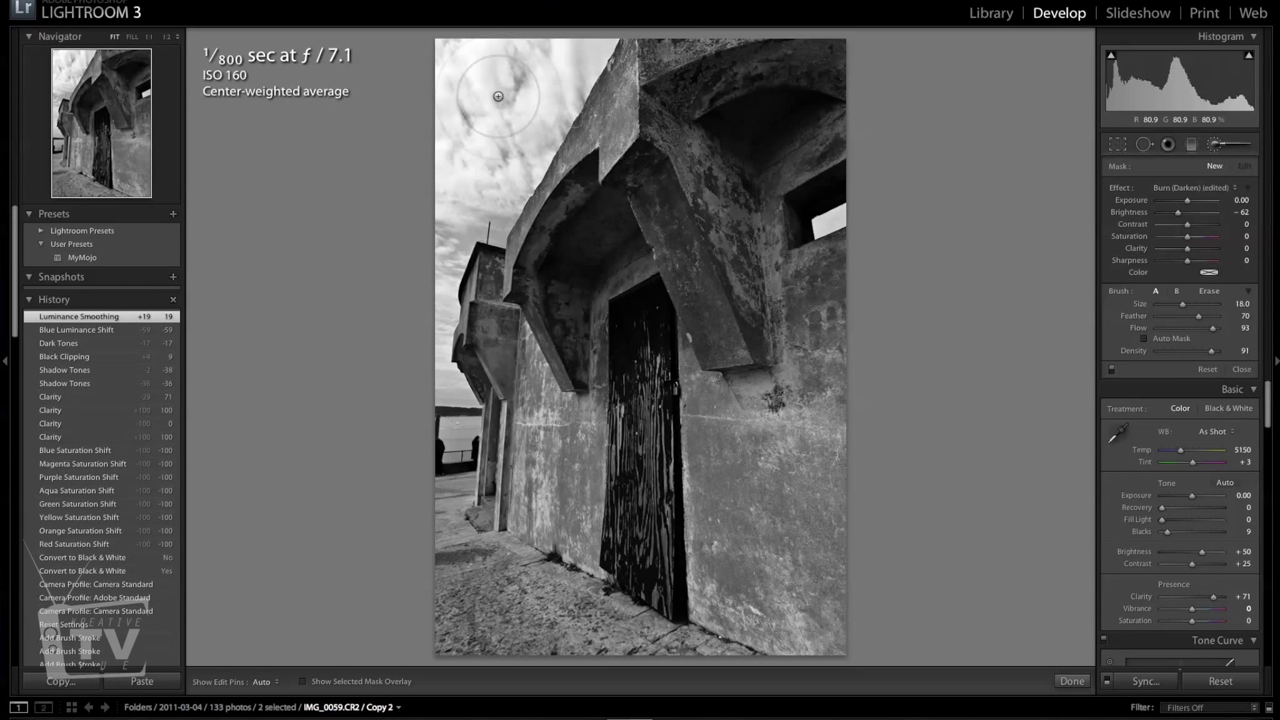
pyautogui.scroll(-1, 498, 96)
pyautogui.press('h')
pyautogui.moveTo(474, 93)
pyautogui.mouseDown()
pyautogui.moveTo(450, 208)
pyautogui.moveTo(497, 90)
pyautogui.moveTo(450, 50)
pyautogui.mouseUp()
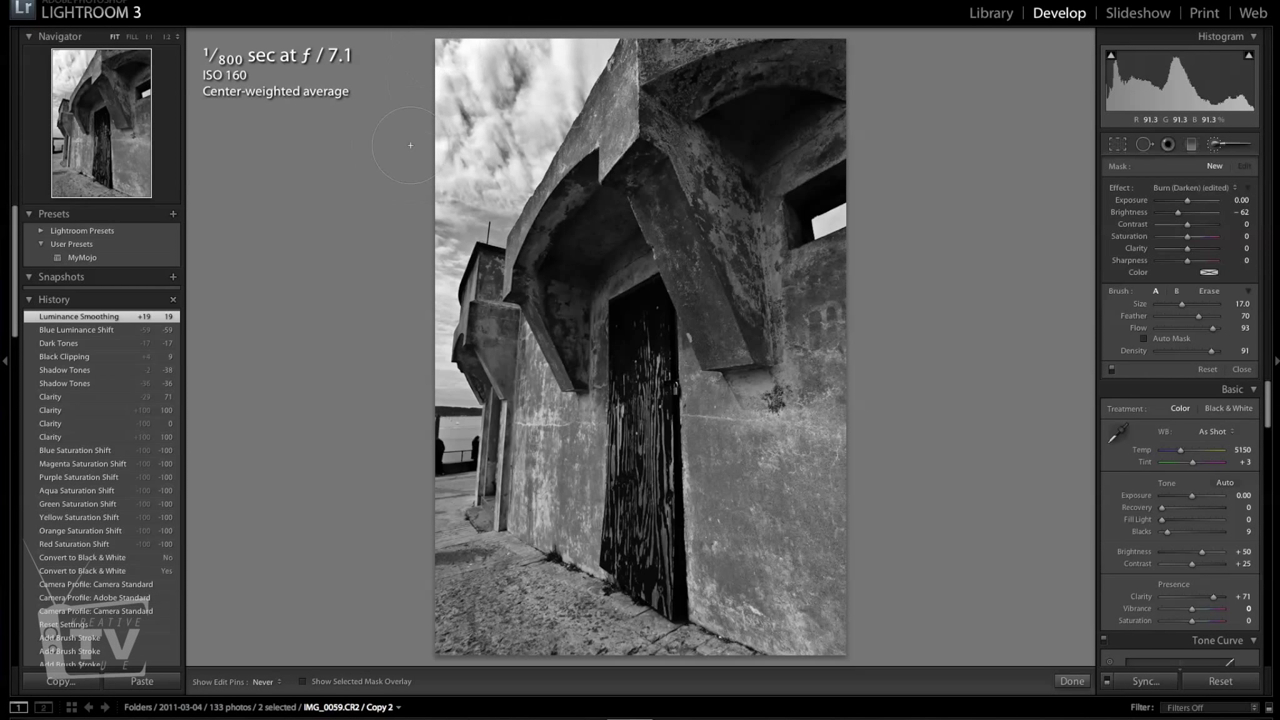
pyautogui.moveTo(553, 64)
pyautogui.mouseDown()
pyautogui.moveTo(545, 100)
pyautogui.moveTo(480, 70)
pyautogui.moveTo(490, 195)
pyautogui.moveTo(452, 70)
pyautogui.moveTo(590, 95)
pyautogui.moveTo(600, 70)
pyautogui.moveTo(545, 25)
pyautogui.moveTo(515, 140)
pyautogui.moveTo(530, 165)
pyautogui.moveTo(500, 235)
pyautogui.moveTo(450, 275)
pyautogui.moveTo(450, 410)
pyautogui.moveTo(438, 347)
pyautogui.moveTo(450, 100)
pyautogui.moveTo(455, 60)
pyautogui.moveTo(468, 80)
pyautogui.moveTo(493, 62)
pyautogui.moveTo(470, 80)
pyautogui.mouseUp()
pyautogui.press('h')
pyautogui.press('h')
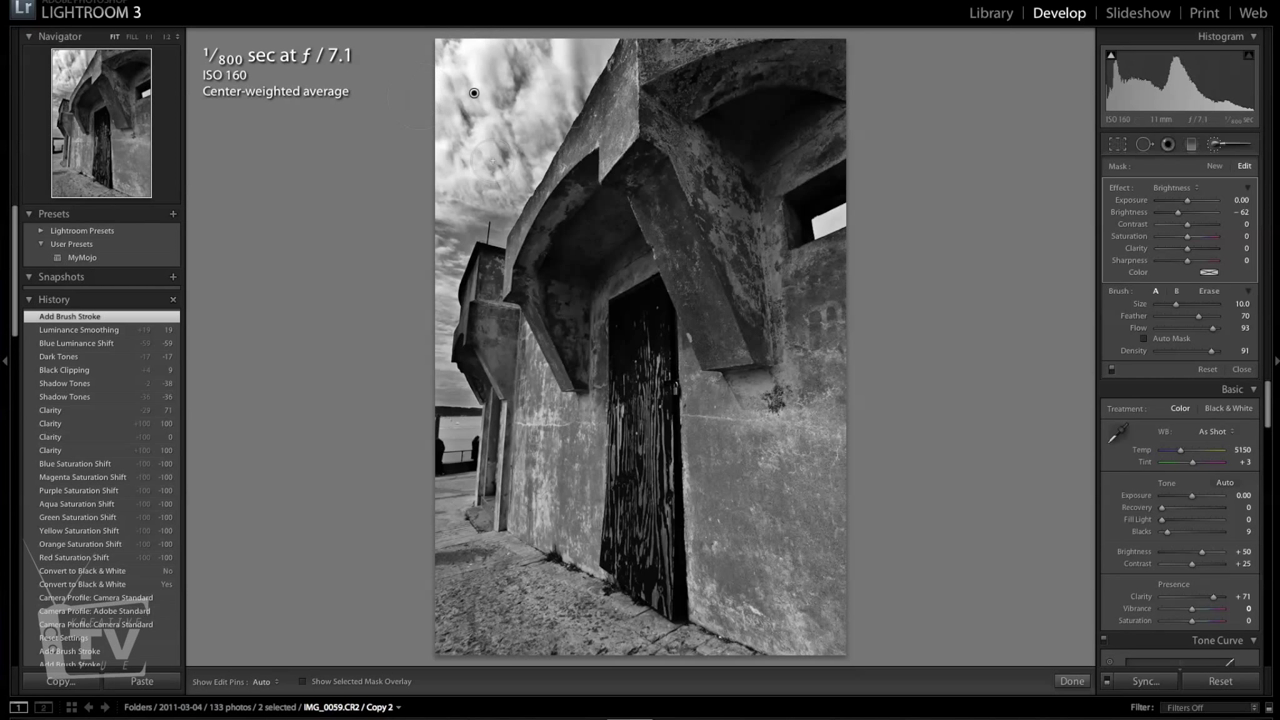
pyautogui.press('h')
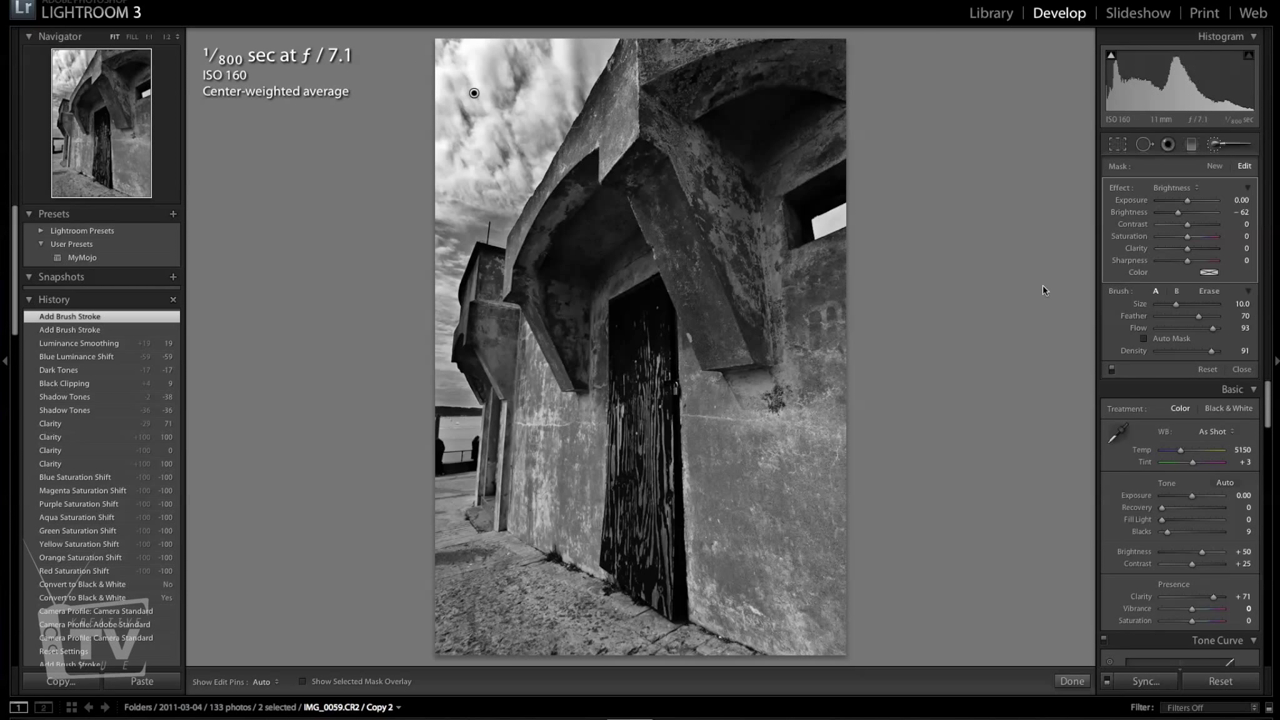
# Step: Compare against the original, then paint a third size-8 burn stroke over the upper-left sky
pyautogui.press('\\')
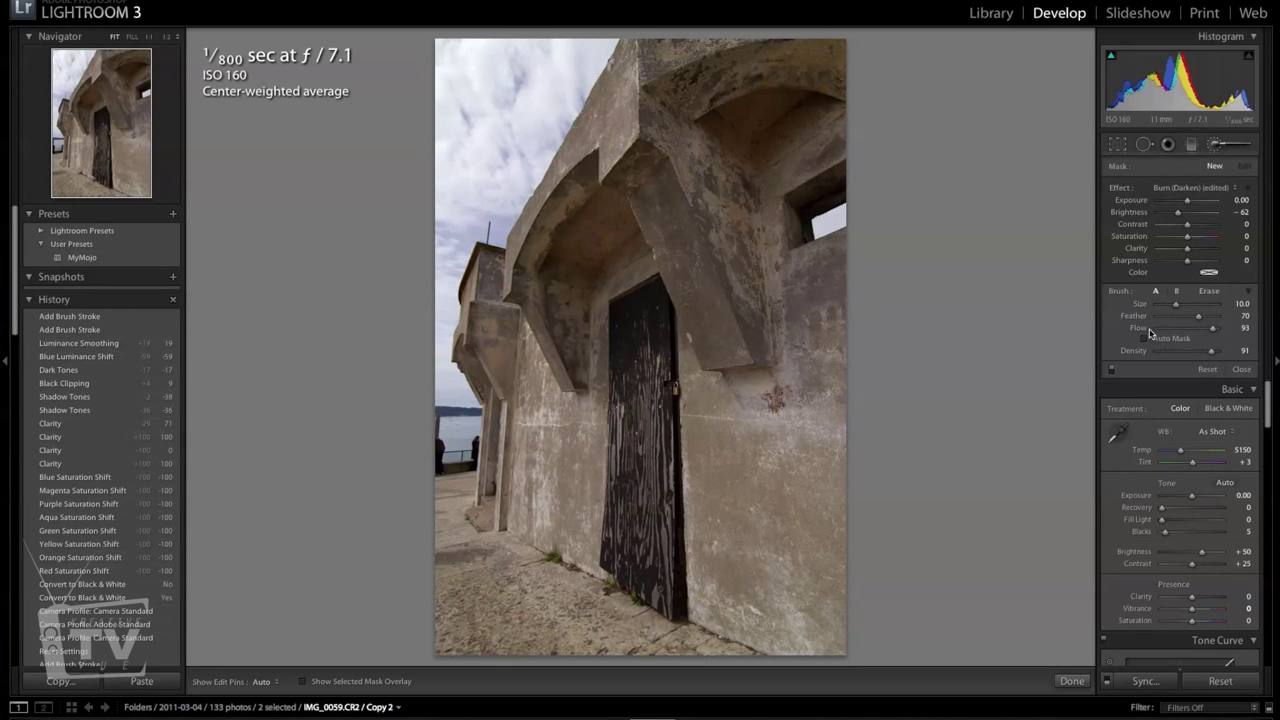
pyautogui.press('Left')
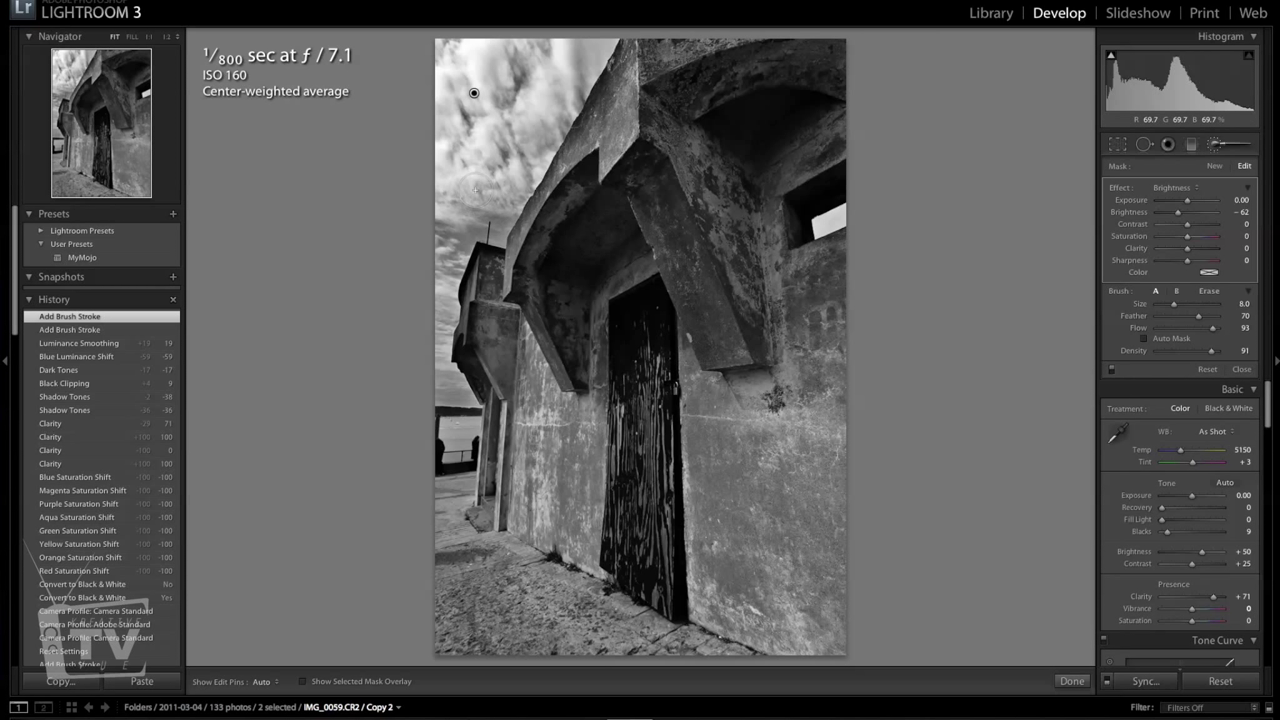
pyautogui.press('h')
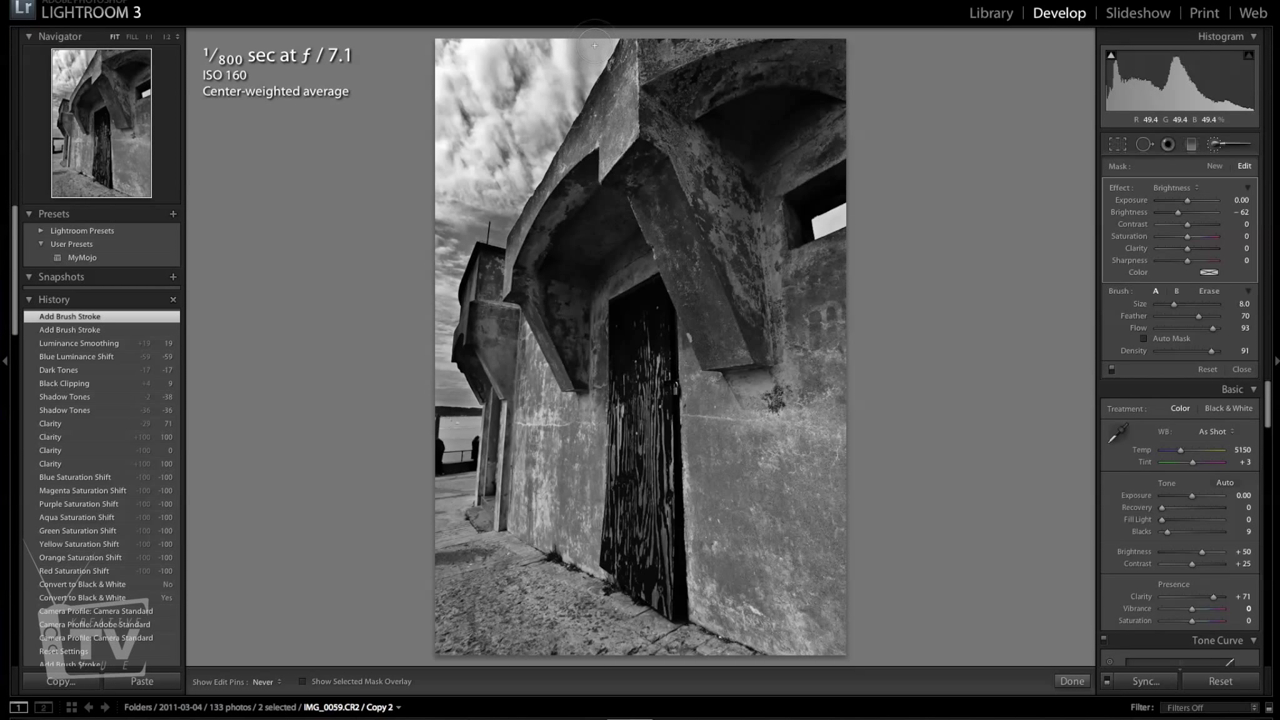
pyautogui.moveTo(590, 45); pyautogui.dragTo(542, 148)
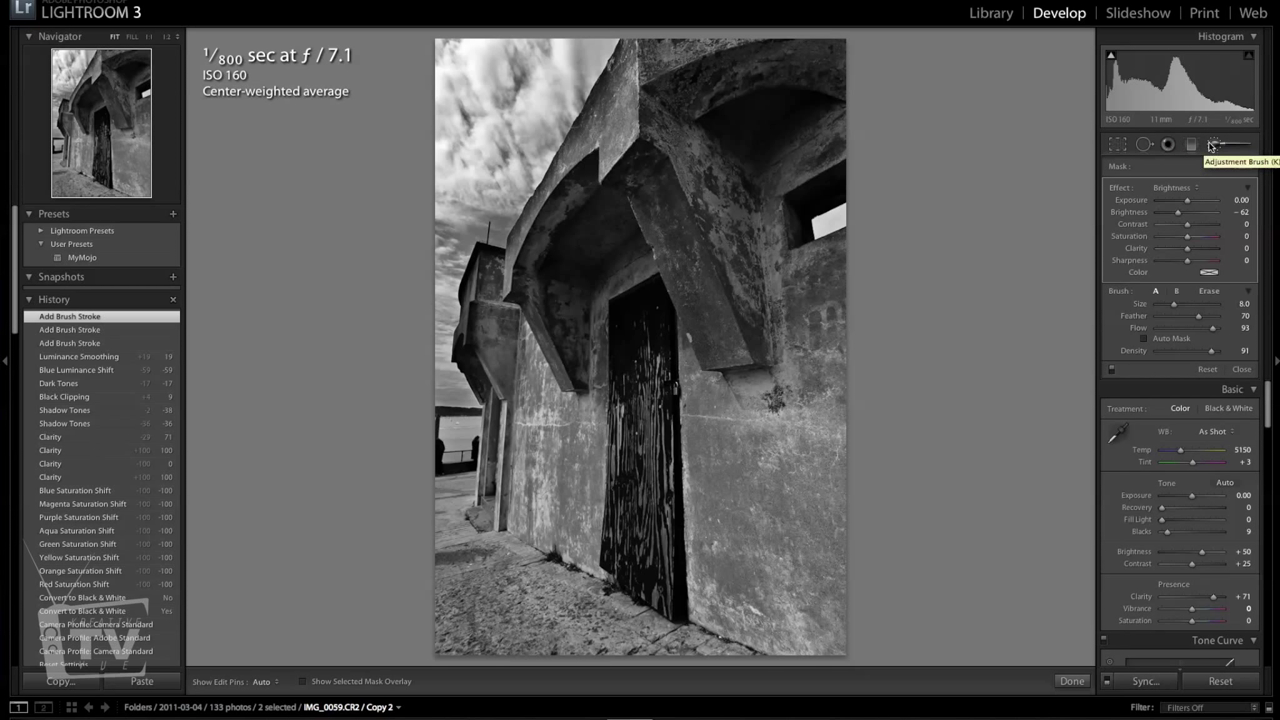
# Step: Start a new brush mask, then try Post-Crop Vignetting Amount at -24 and -7 before resetting it to 0
pyautogui.click(1213, 167)
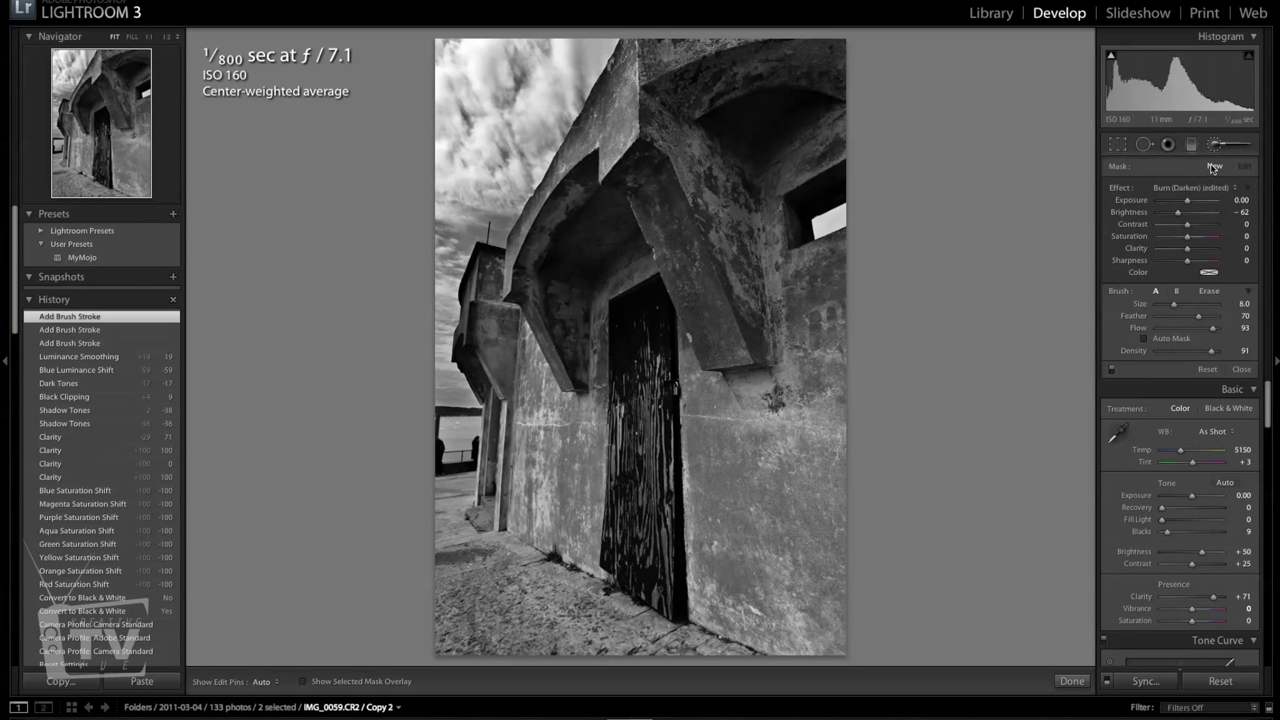
pyautogui.scroll(-15, 1116, 416)
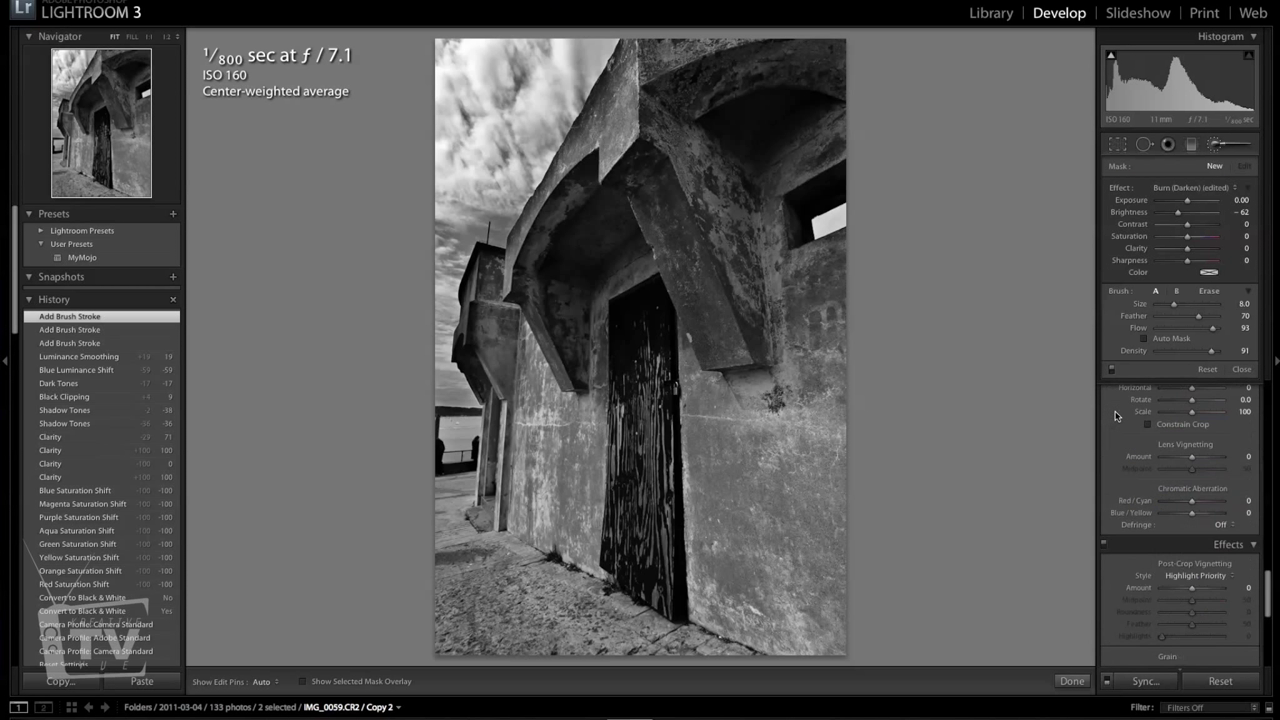
pyautogui.scroll(3, 1116, 416)
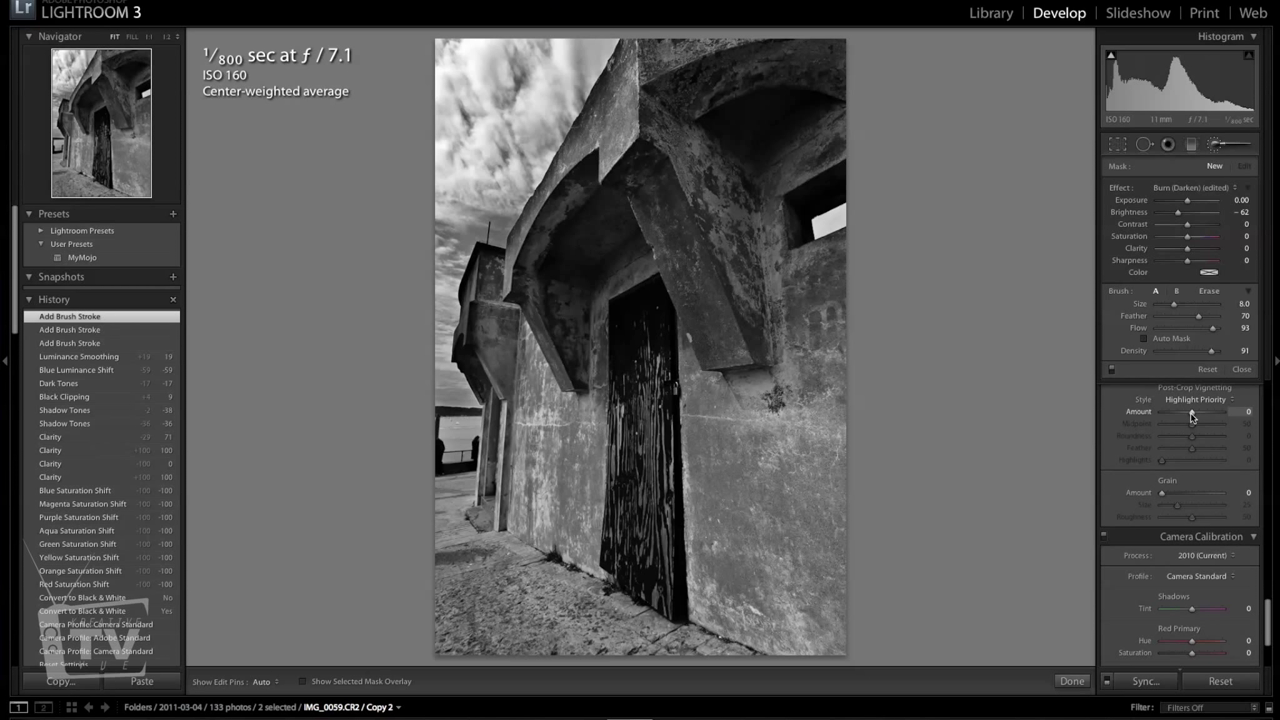
pyautogui.moveTo(1191, 417); pyautogui.dragTo(1183, 417)
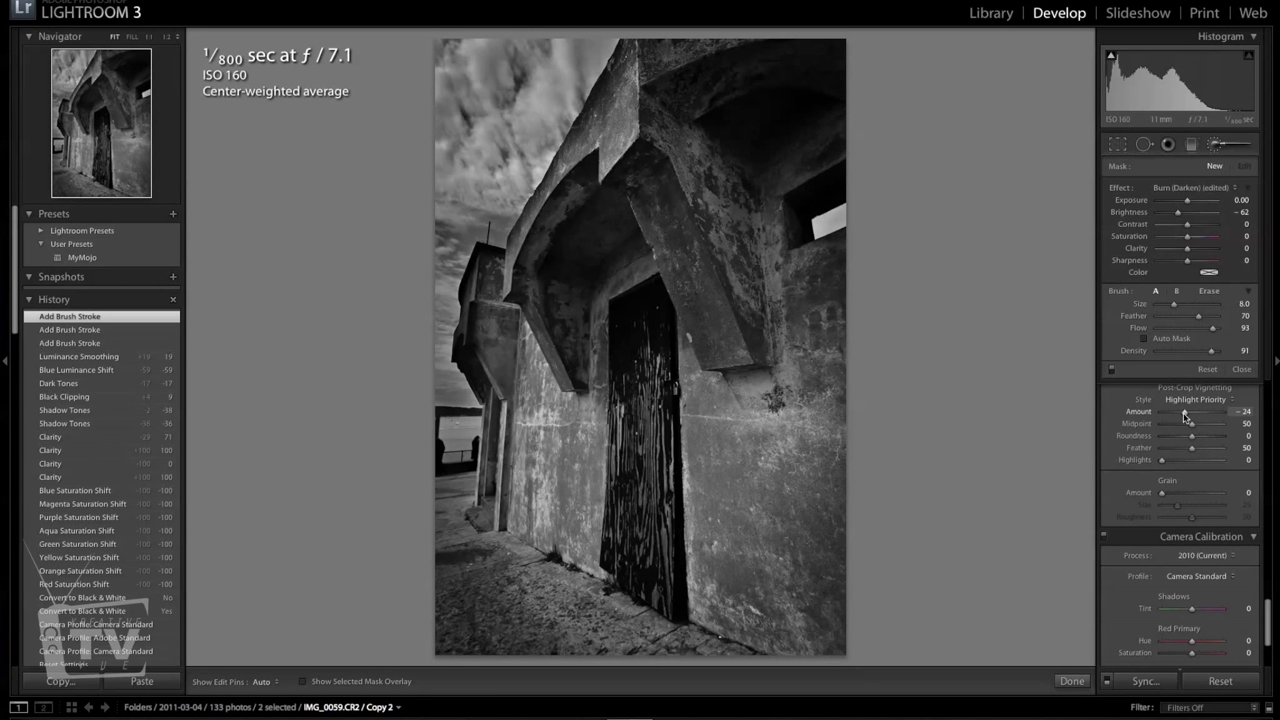
pyautogui.doubleClick(1184, 416)
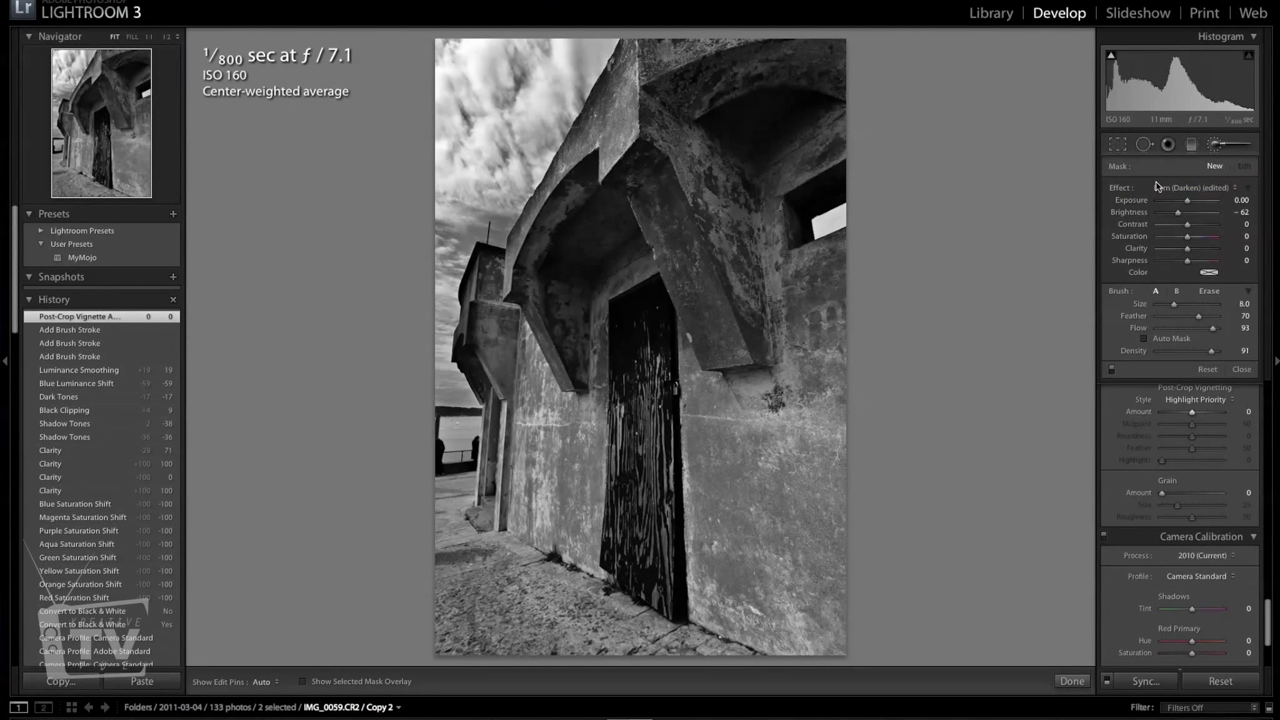
pyautogui.click(1167, 187)
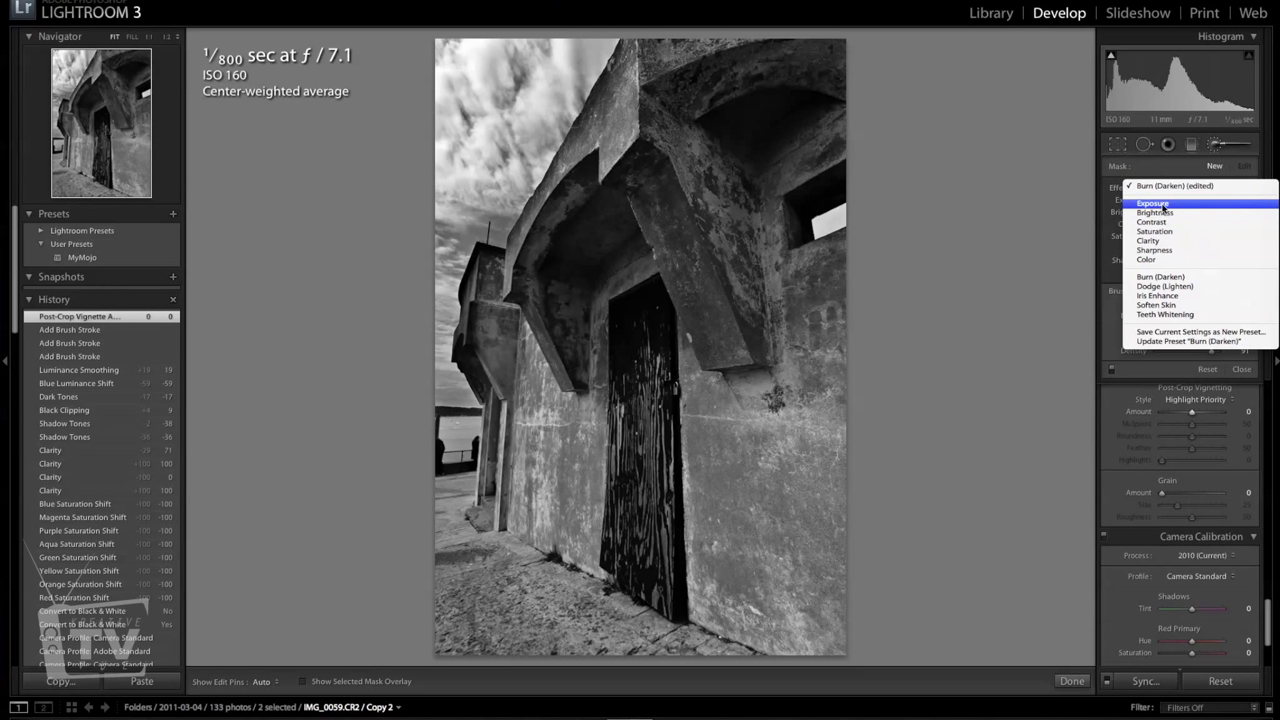
# Step: Switch the brush to Exposure -0.87 at size 23 and darken the lower-left ground and bottom edge
pyautogui.click(1163, 204)
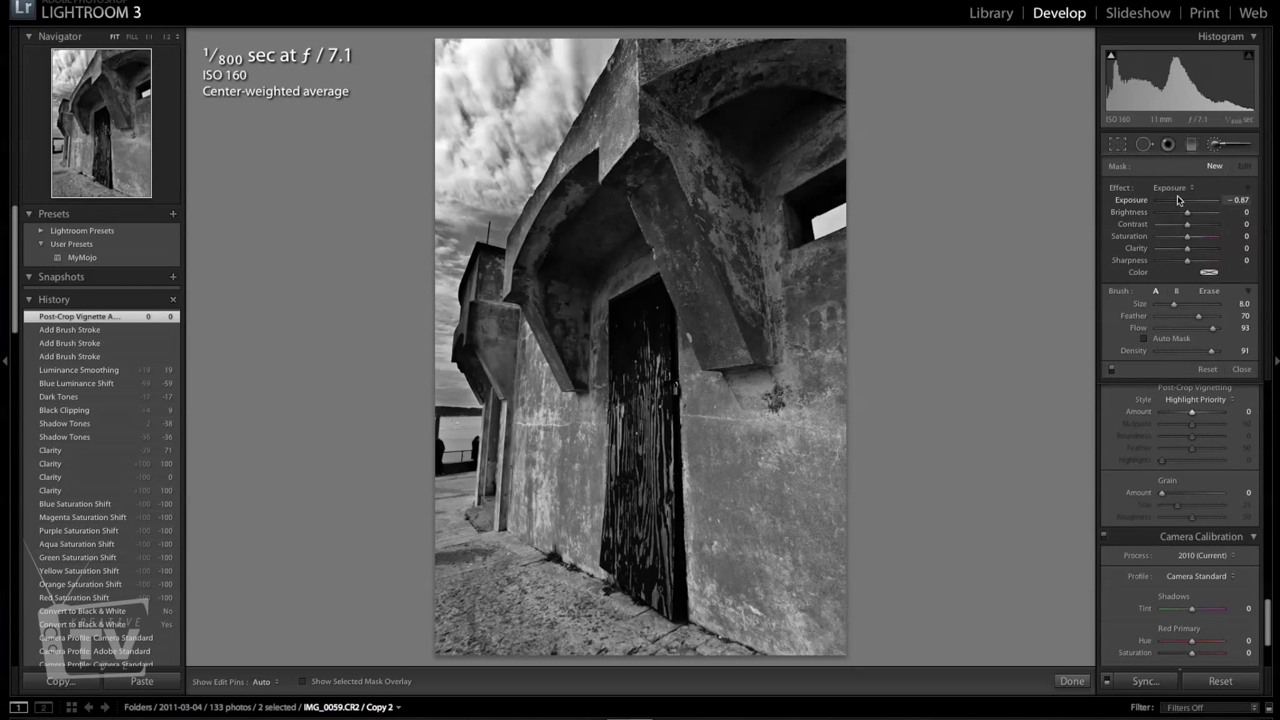
pyautogui.press(']')
pyautogui.press(']')
pyautogui.press(']')
pyautogui.press(']')
pyautogui.press(']')
pyautogui.press(']')
pyautogui.press(']')
pyautogui.press(']')
pyautogui.press(']')
pyautogui.press(']')
pyautogui.press(']')
pyautogui.click(434, 556)
pyautogui.press('h')
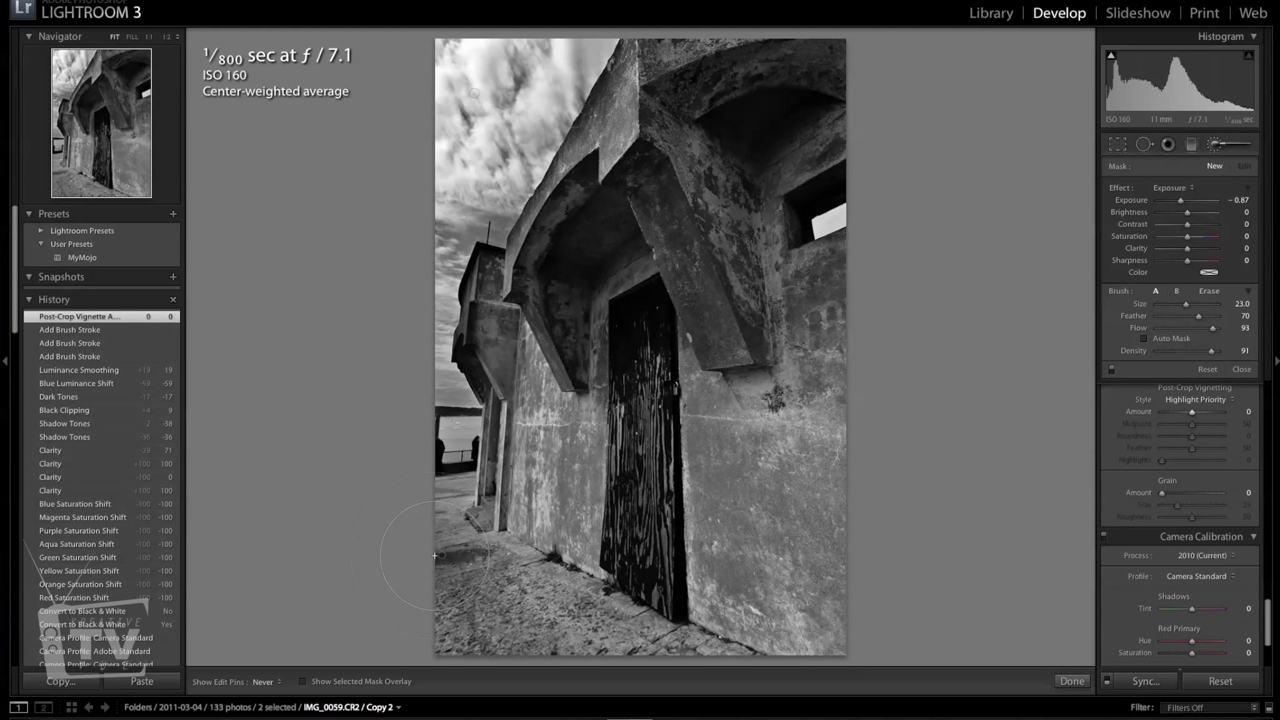
pyautogui.moveTo(434, 556)
pyautogui.mouseDown()
pyautogui.moveTo(445, 597)
pyautogui.moveTo(487, 628)
pyautogui.moveTo(444, 616)
pyautogui.moveTo(552, 643)
pyautogui.moveTo(462, 618)
pyautogui.moveTo(842, 360)
pyautogui.mouseUp()
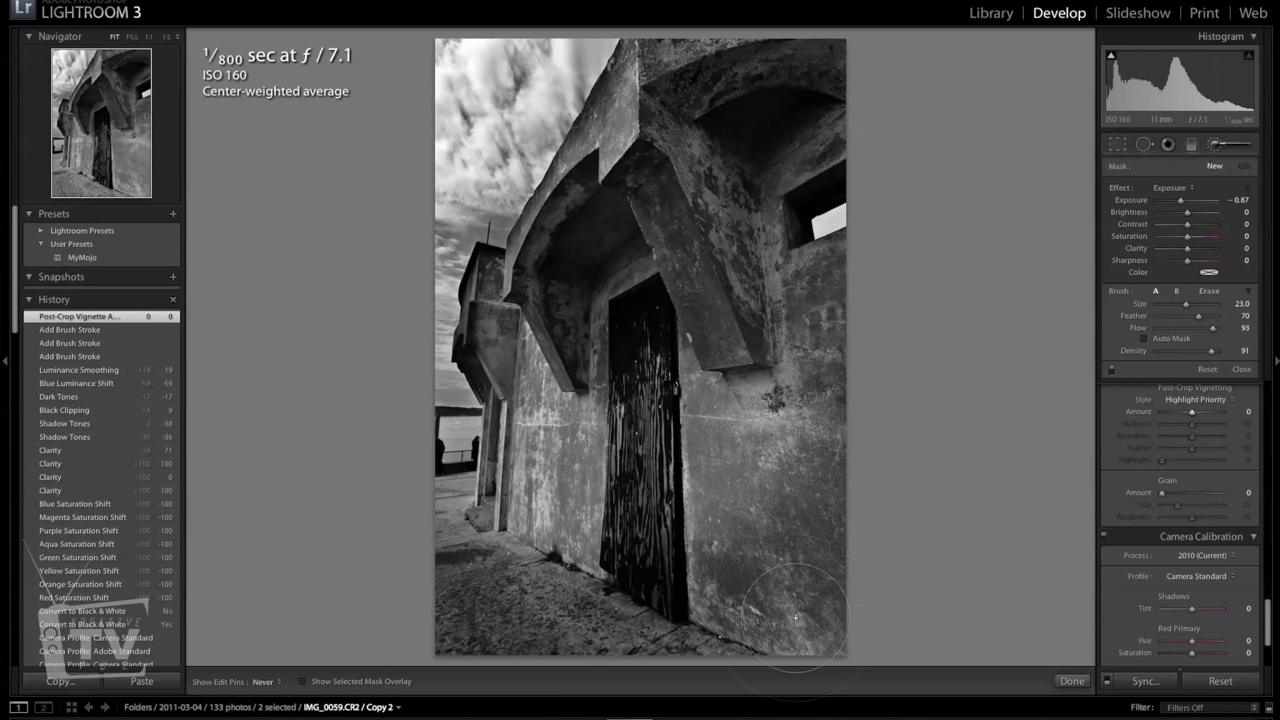
pyautogui.moveTo(796, 618)
pyautogui.mouseDown()
pyautogui.moveTo(729, 631)
pyautogui.moveTo(608, 633)
pyautogui.moveTo(437, 587)
pyautogui.moveTo(378, 536)
pyautogui.moveTo(404, 574)
pyautogui.mouseUp()
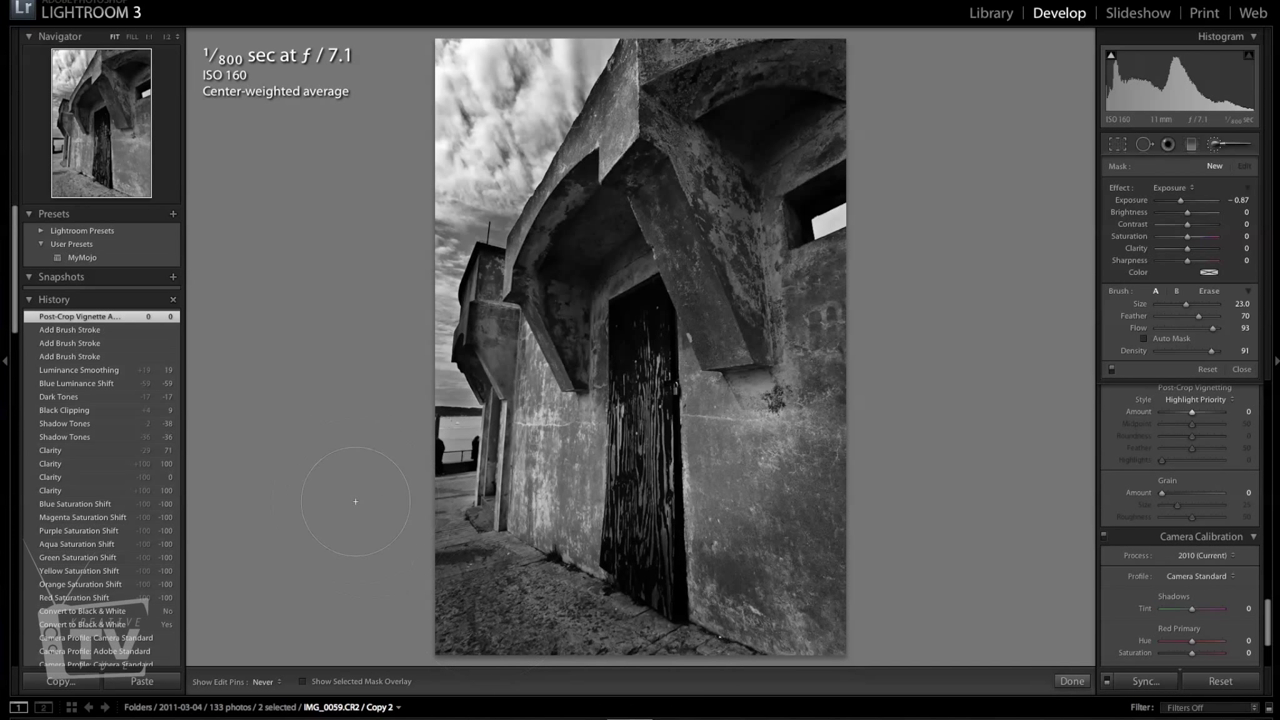
pyautogui.moveTo(442, 554); pyautogui.dragTo(455, 610)
# Step: Add another Exposure -0.87 stroke darkening the wall along the right edge
pyautogui.click(656, 339)
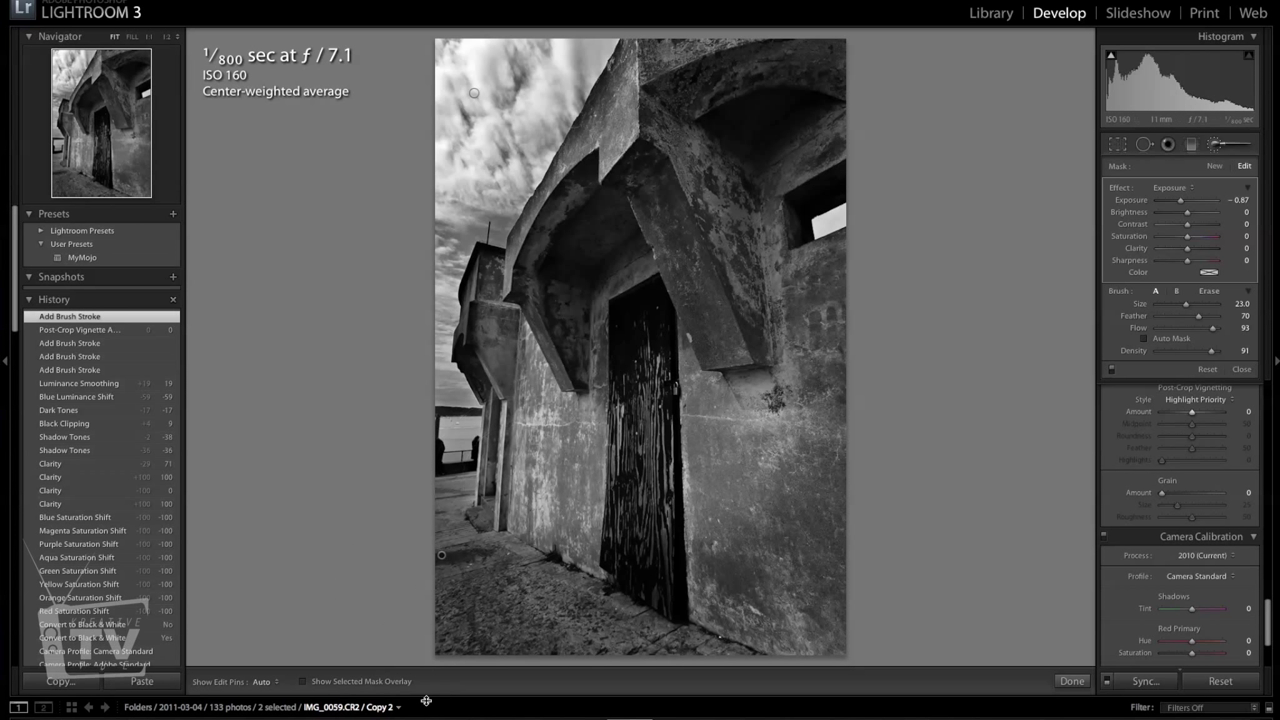
pyautogui.press('h')
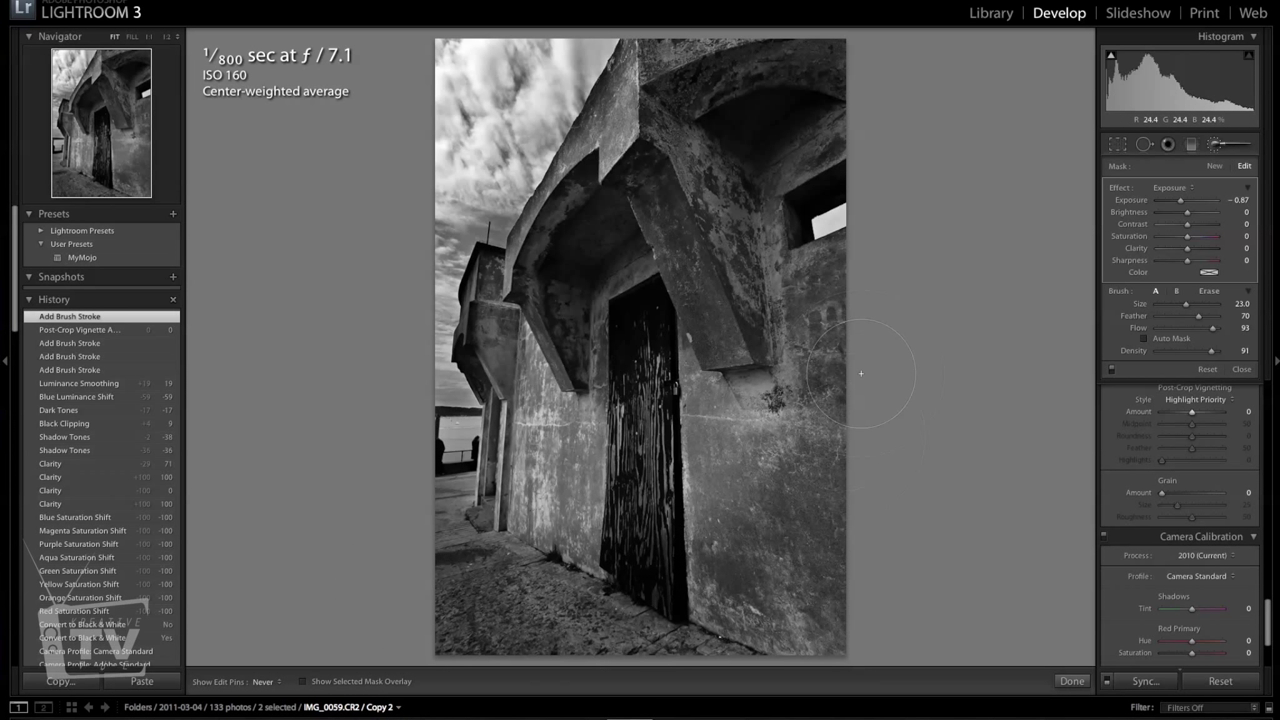
pyautogui.moveTo(770, 630)
pyautogui.mouseDown()
pyautogui.moveTo(520, 615)
pyautogui.moveTo(445, 540)
pyautogui.mouseUp()
pyautogui.press('h')
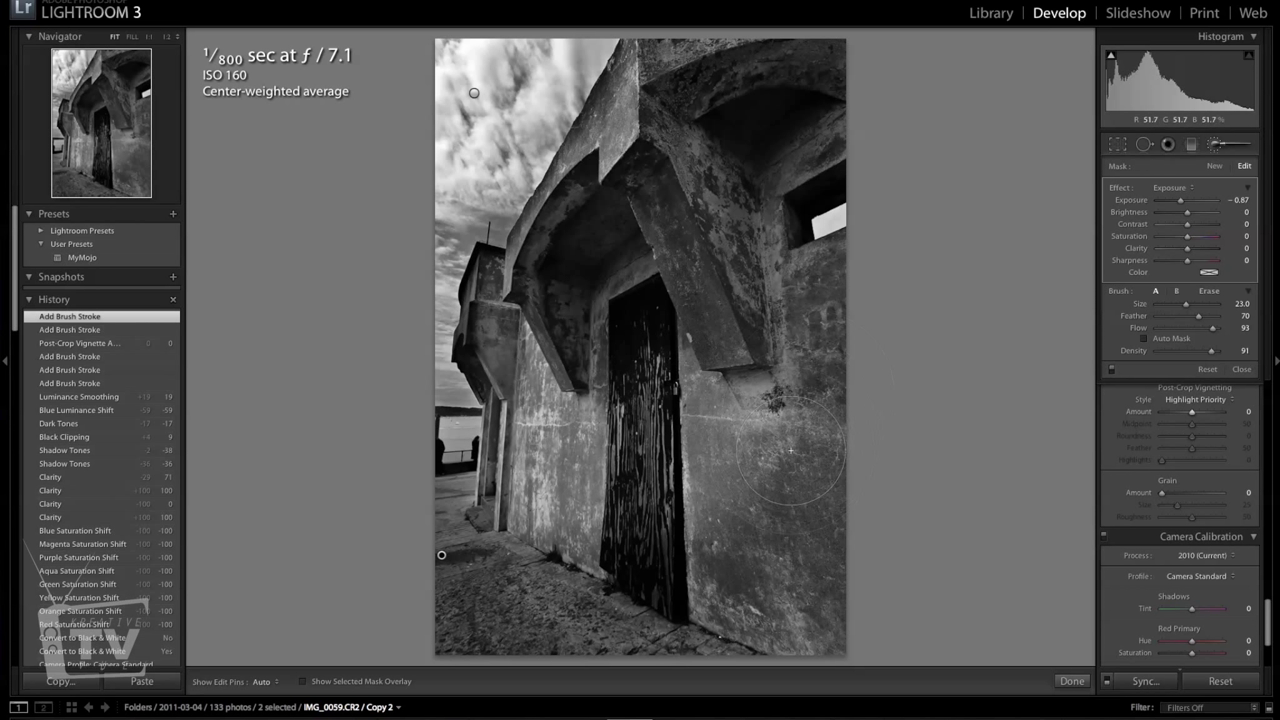
# Step: With the red mask overlay shown, erase the mask from the wall right of the door and along the left edge
pyautogui.click(303, 683)
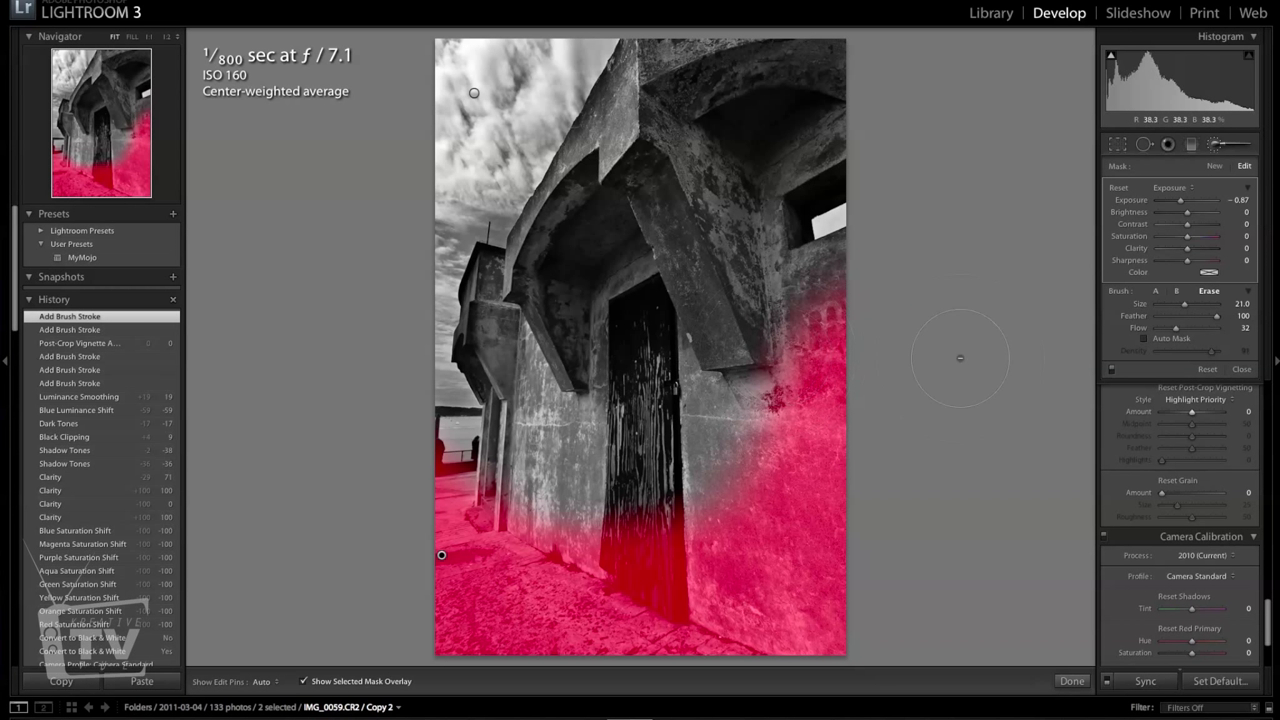
pyautogui.press('alt')
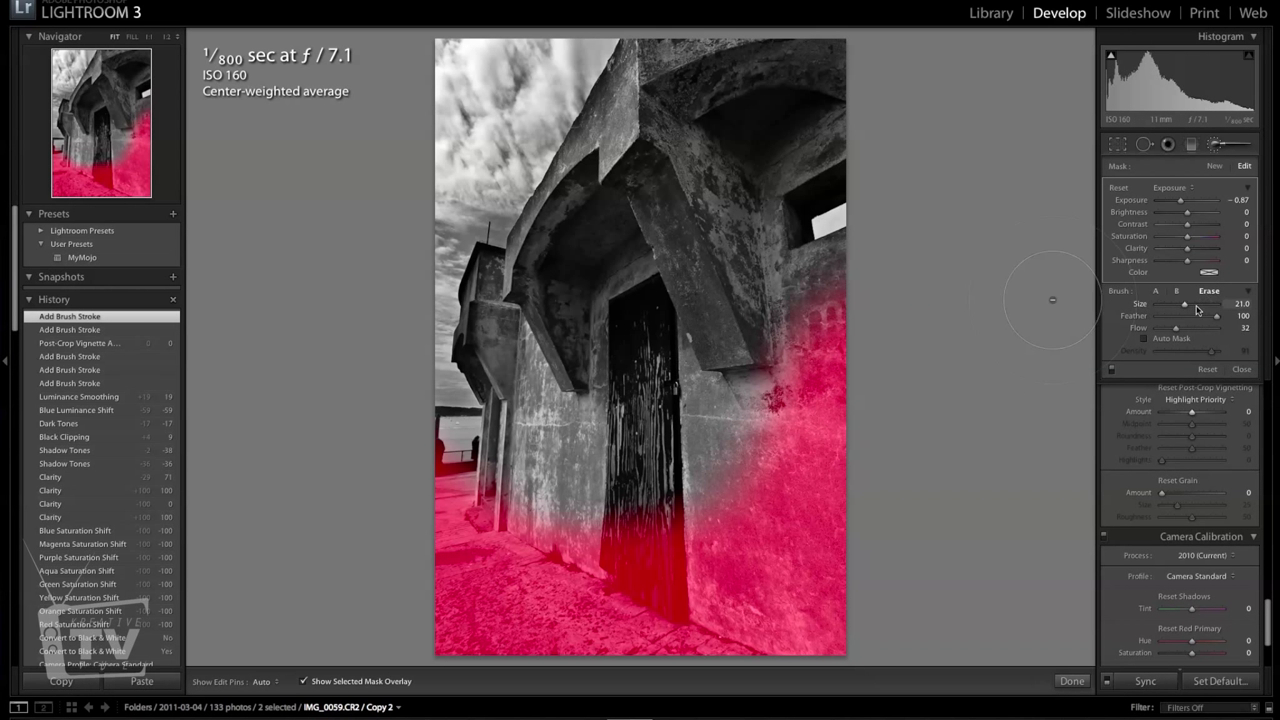
pyautogui.press('h')
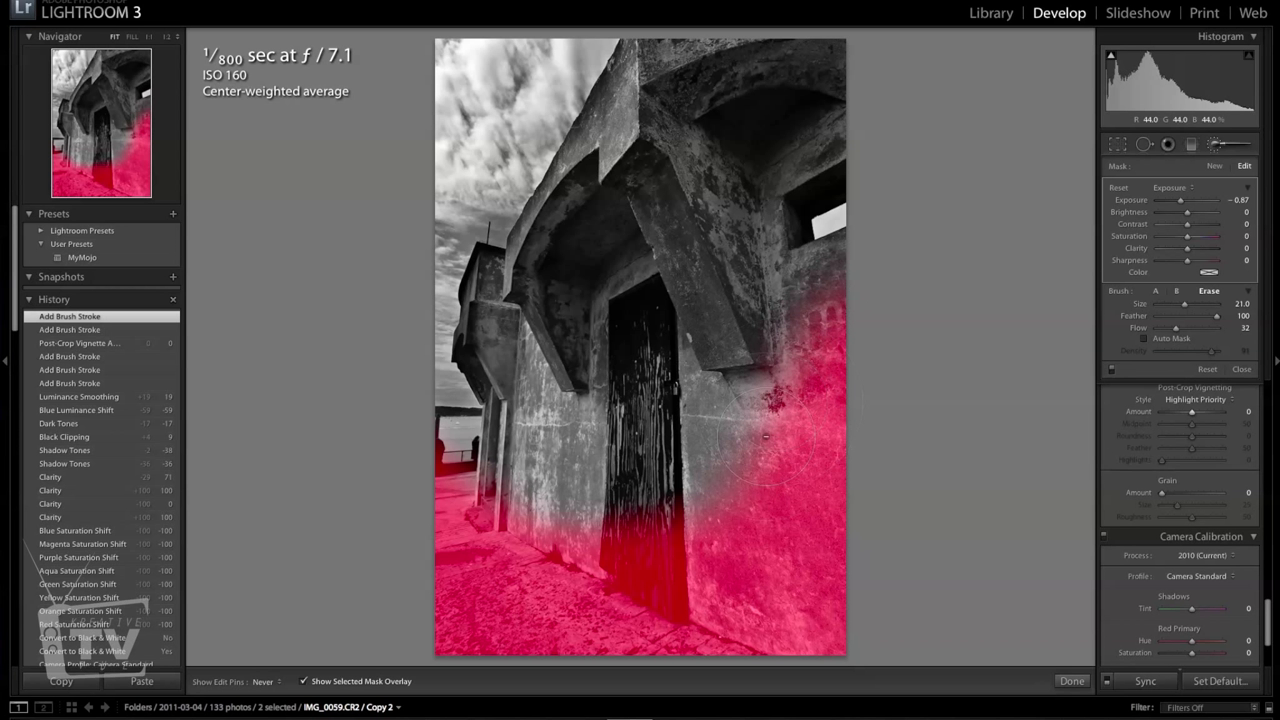
pyautogui.moveTo(758, 405); pyautogui.dragTo(782, 300)
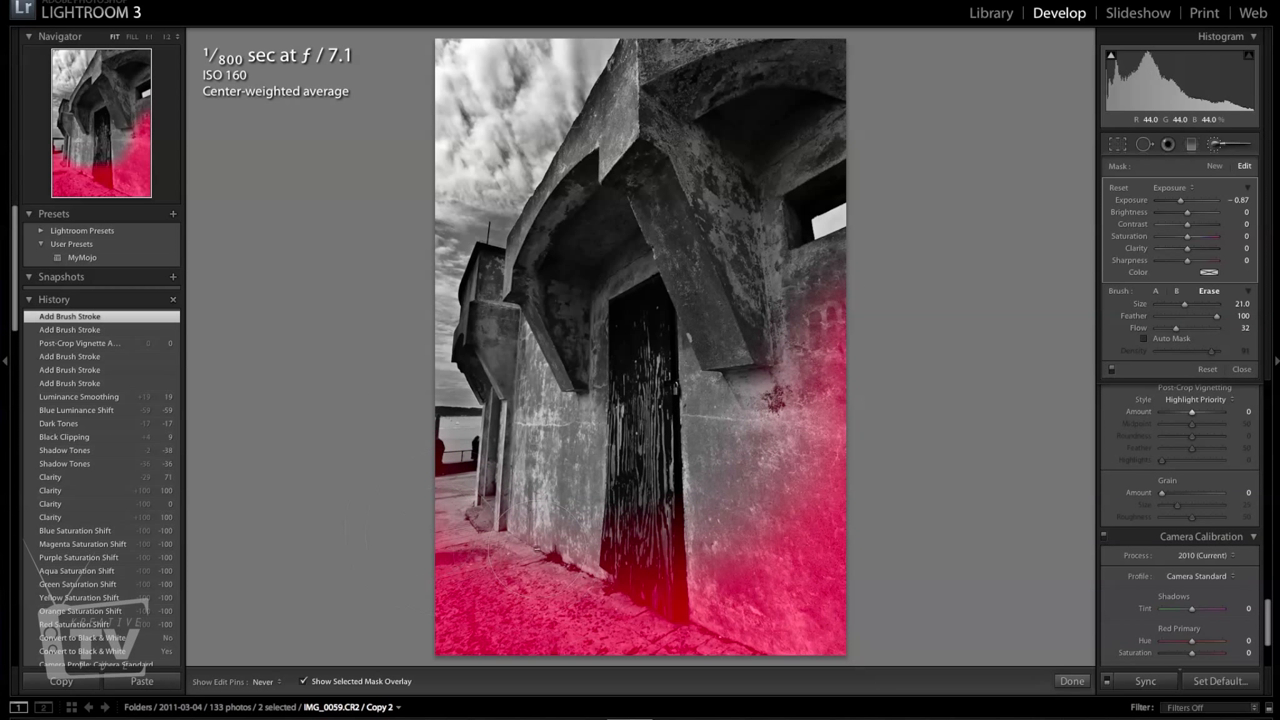
pyautogui.click(711, 555)
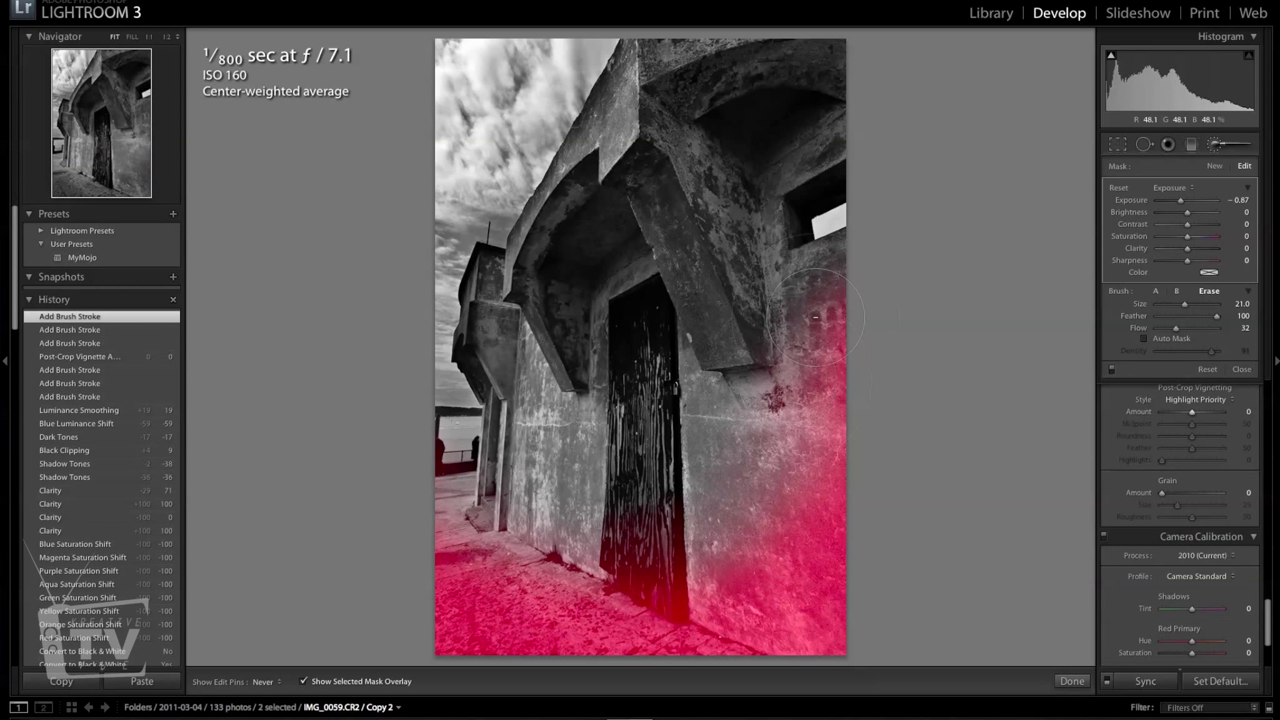
pyautogui.moveTo(815, 317); pyautogui.dragTo(770, 350)
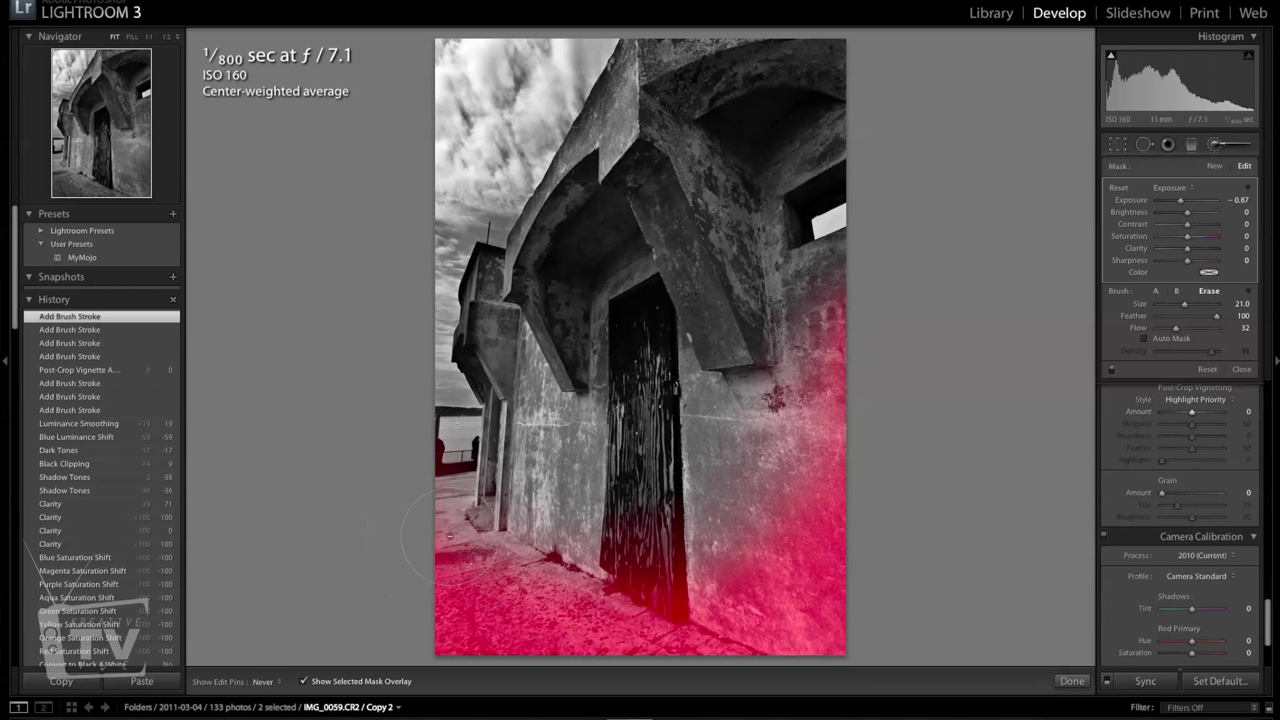
pyautogui.moveTo(448, 537); pyautogui.dragTo(389, 593)
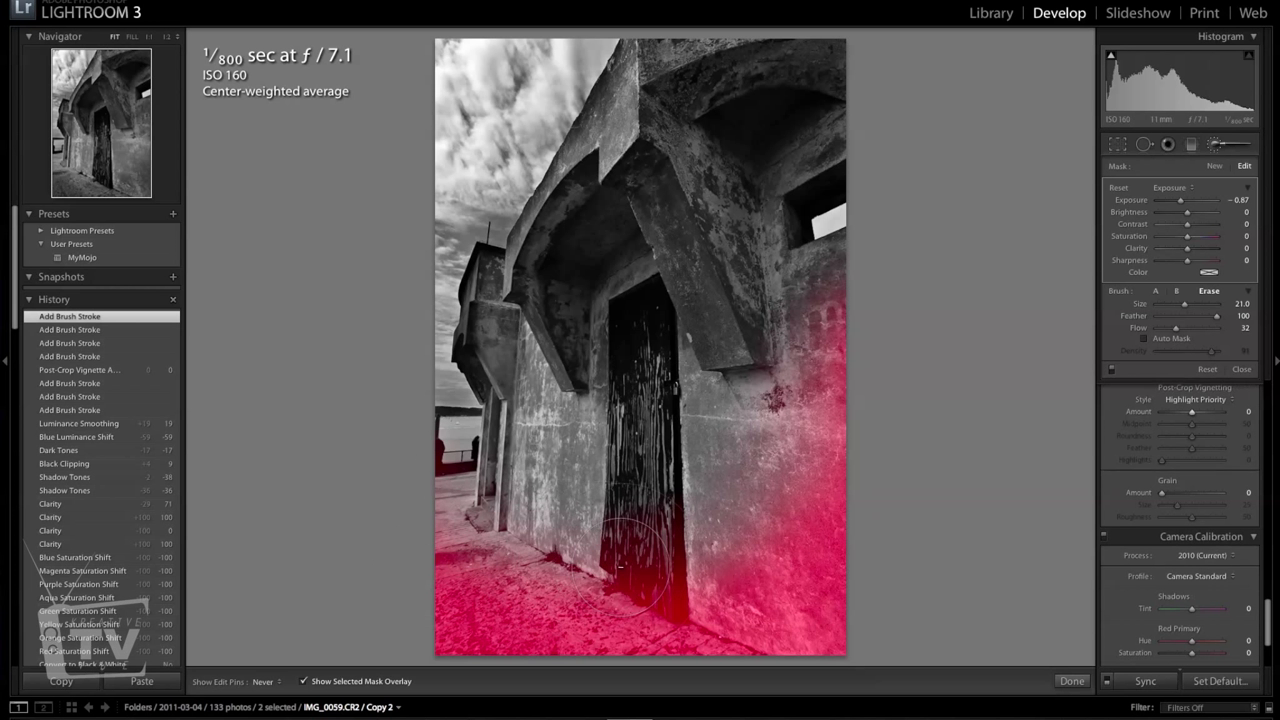
pyautogui.keyDown('alt'); pyautogui.click(389, 593); pyautogui.keyUp('alt')
pyautogui.click(303, 682)
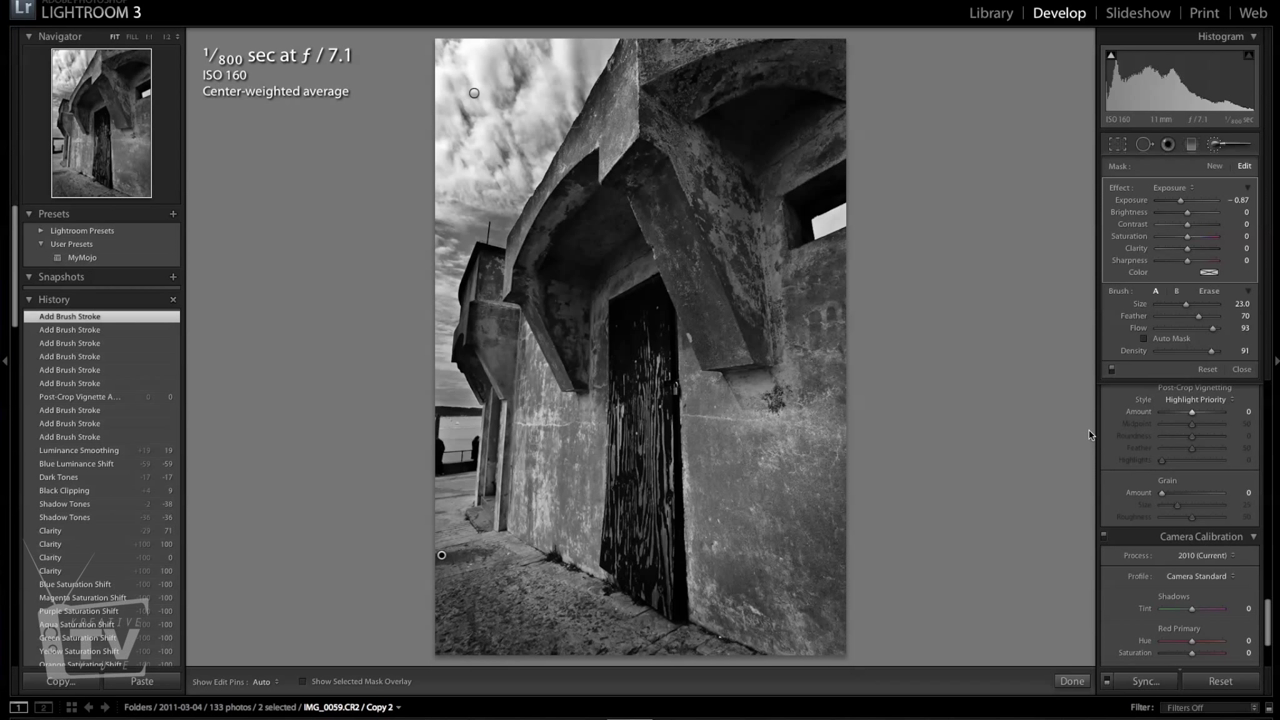
# Step: Raise HSL Luminance Yellow to +73 and Orange to +41
pyautogui.scroll(5, 1104, 461)
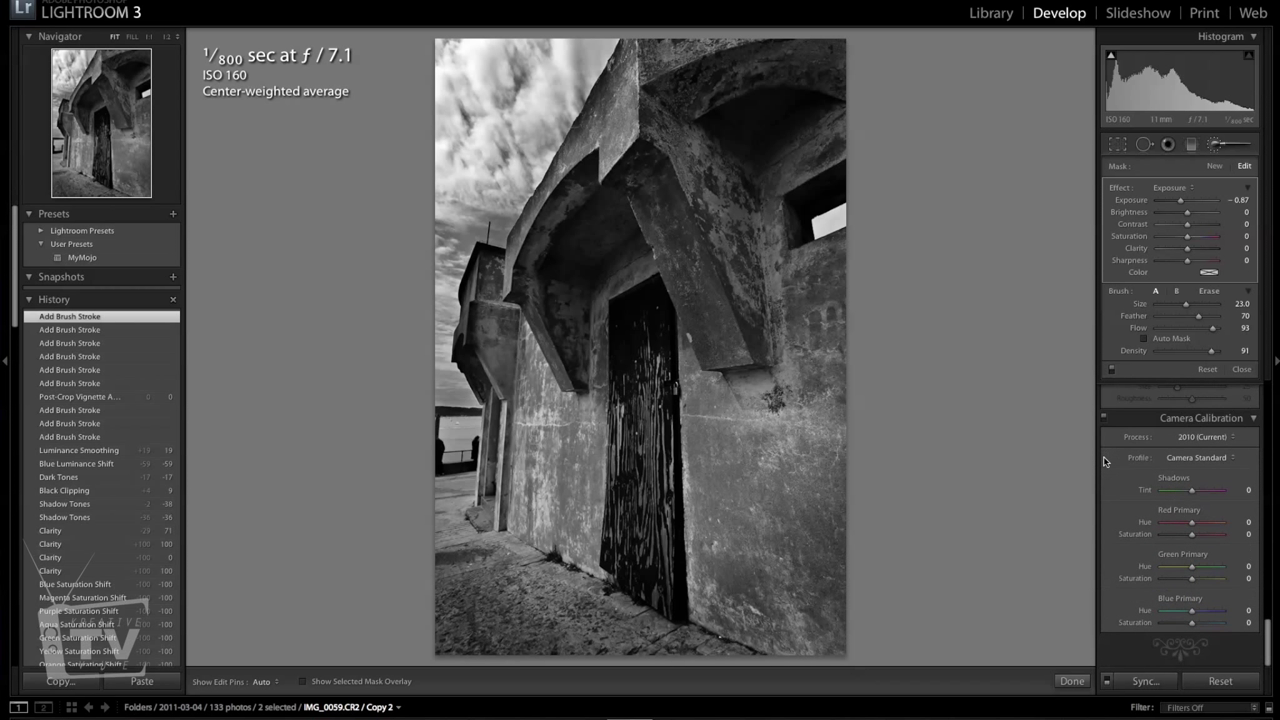
pyautogui.scroll(5, 1104, 461)
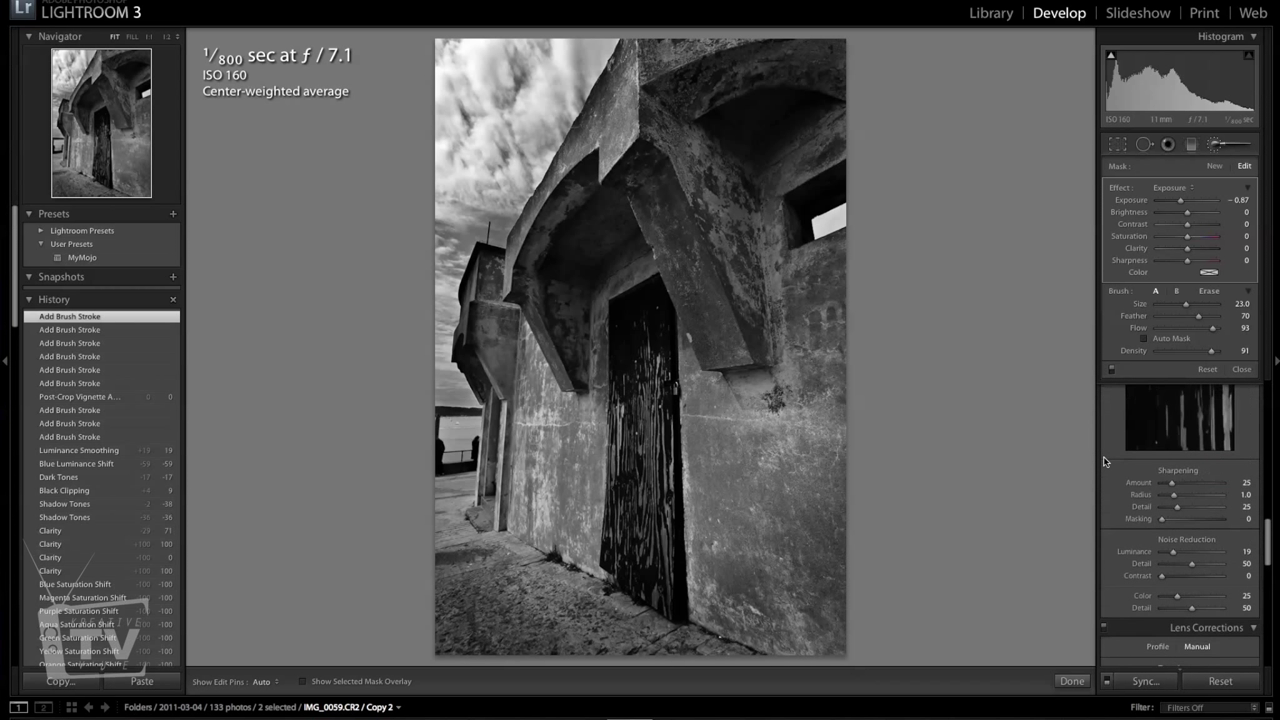
pyautogui.scroll(4, 1104, 461)
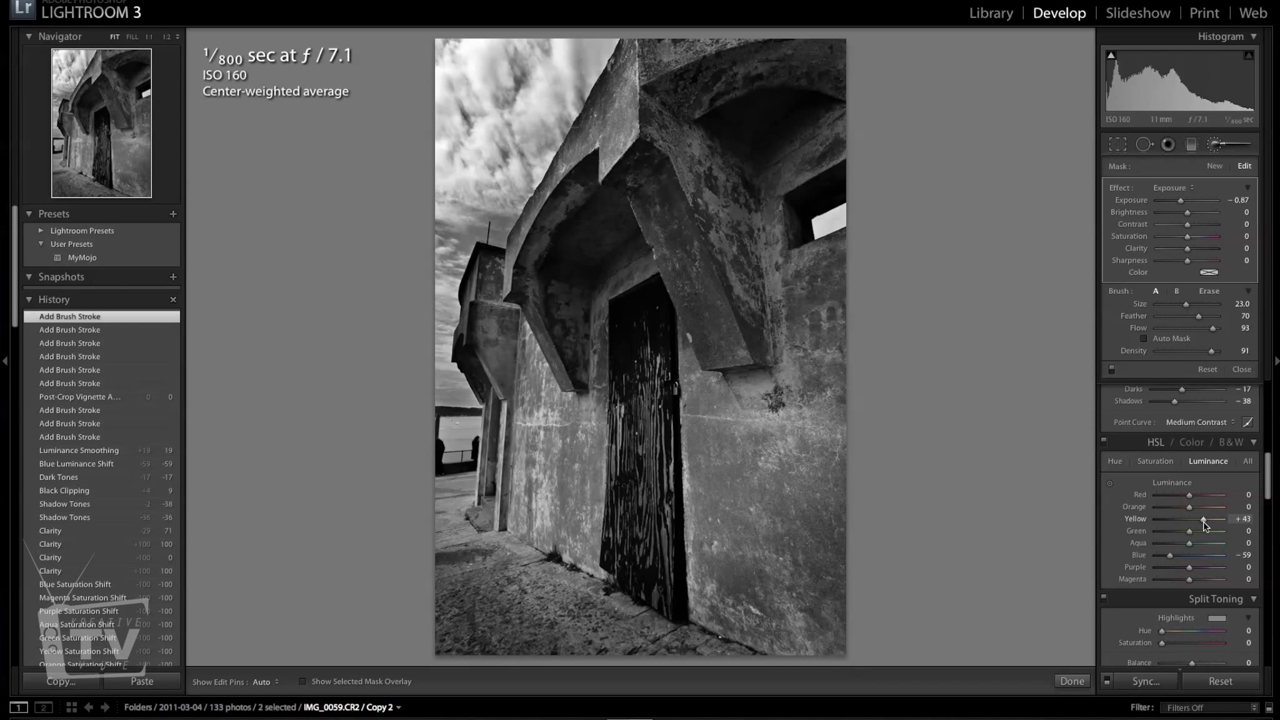
pyautogui.moveTo(1204, 524); pyautogui.dragTo(1214, 524)
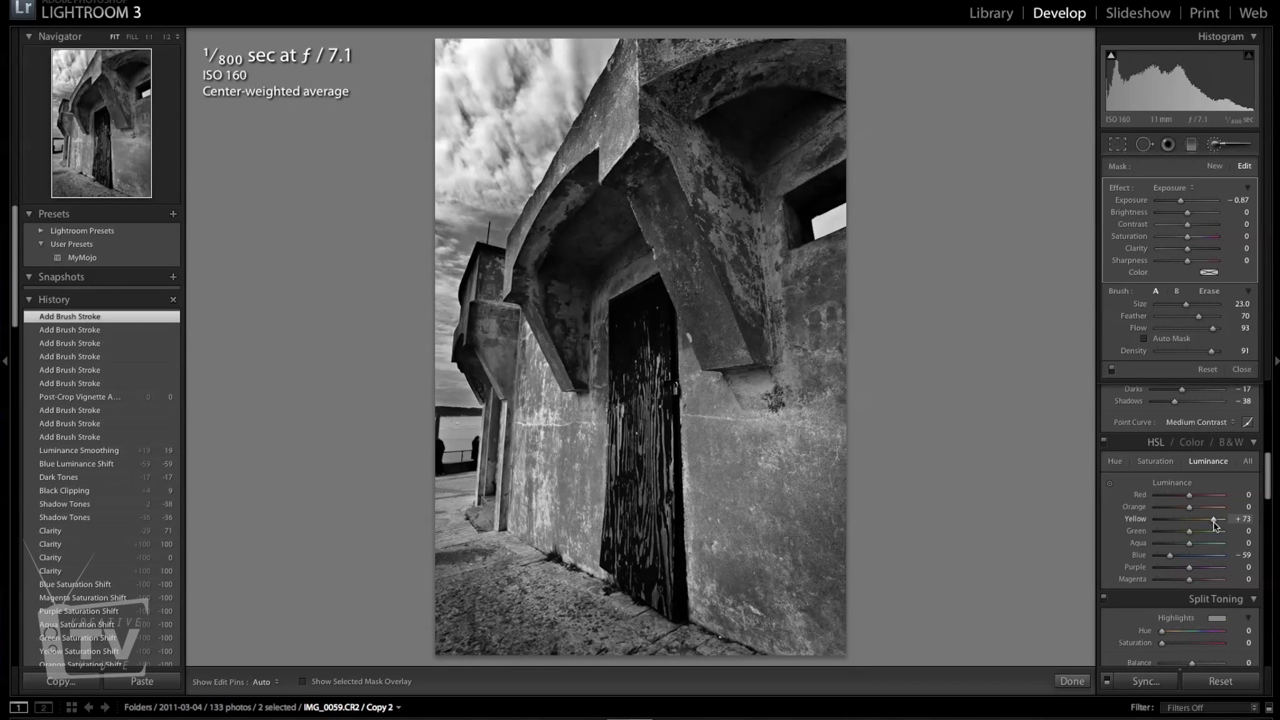
pyautogui.moveTo(1189, 507); pyautogui.dragTo(1203, 511)
# Step: Push Basic Clarity to +100 and Contrast from +25 to +42, then compare with the original
pyautogui.scroll(6, 1203, 511)
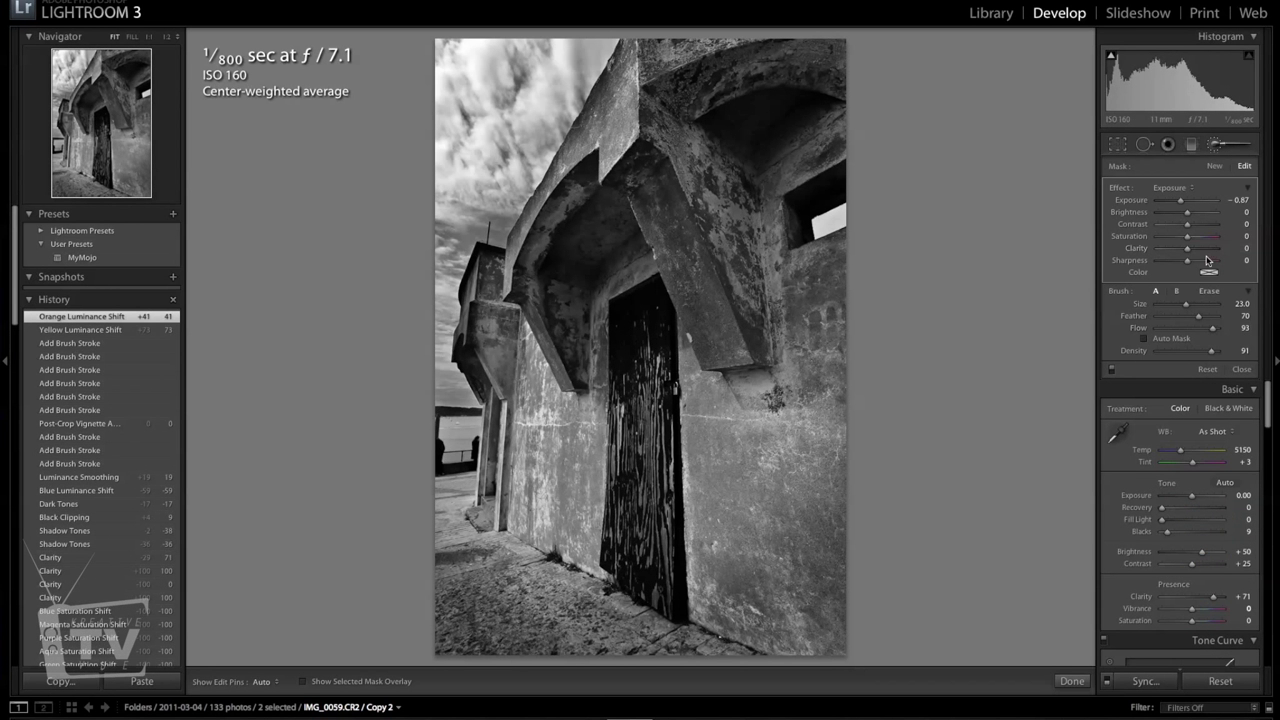
pyautogui.moveTo(1214, 599); pyautogui.dragTo(1222, 597)
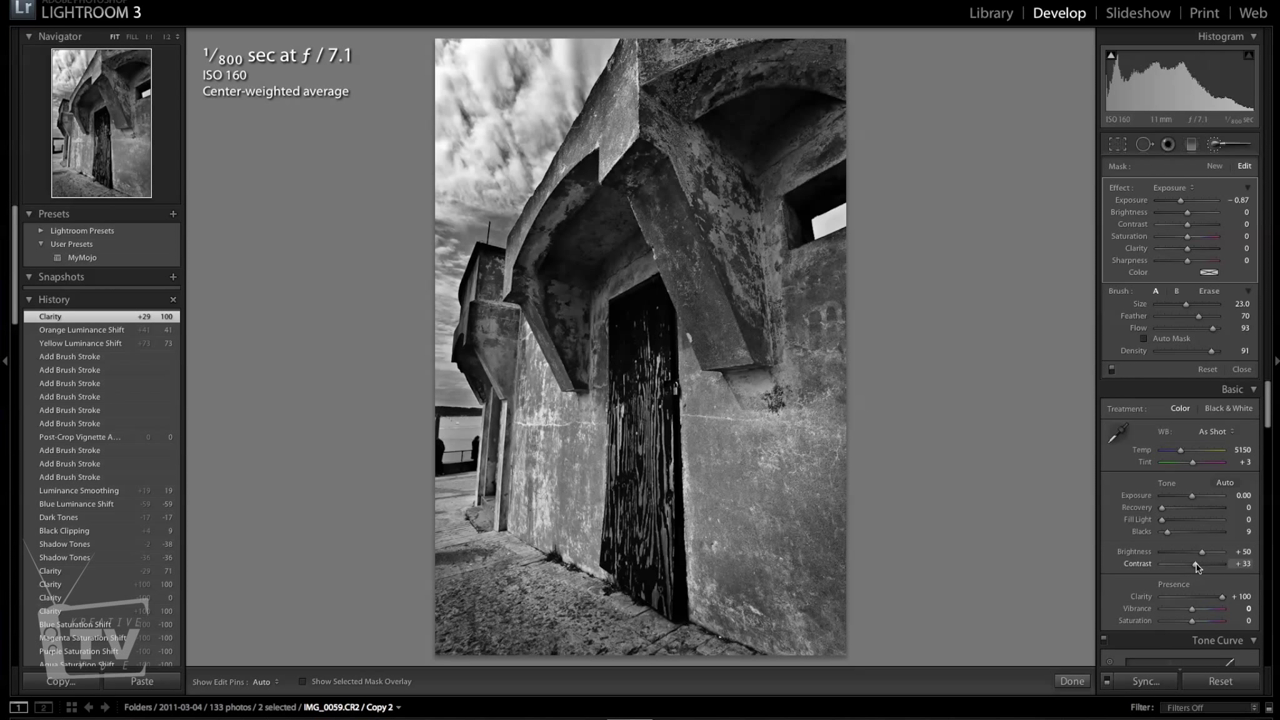
pyautogui.moveTo(1197, 567); pyautogui.dragTo(1198, 567)
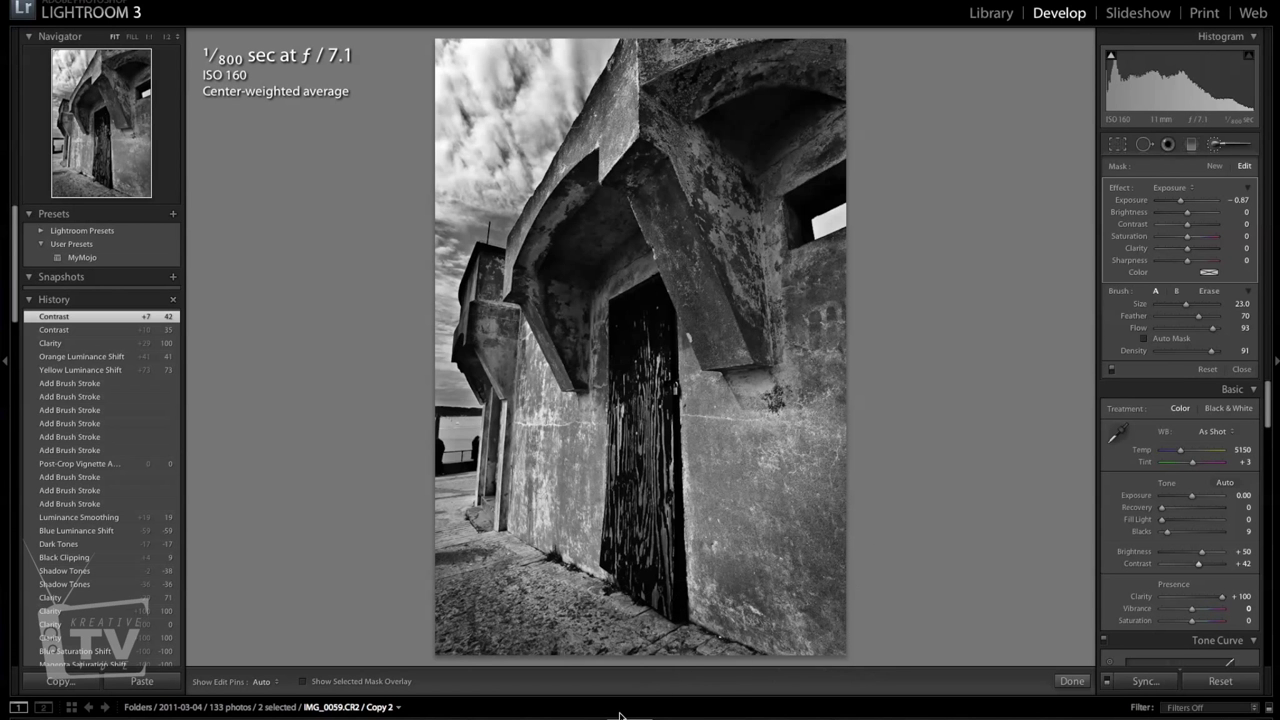
pyautogui.press('Right')
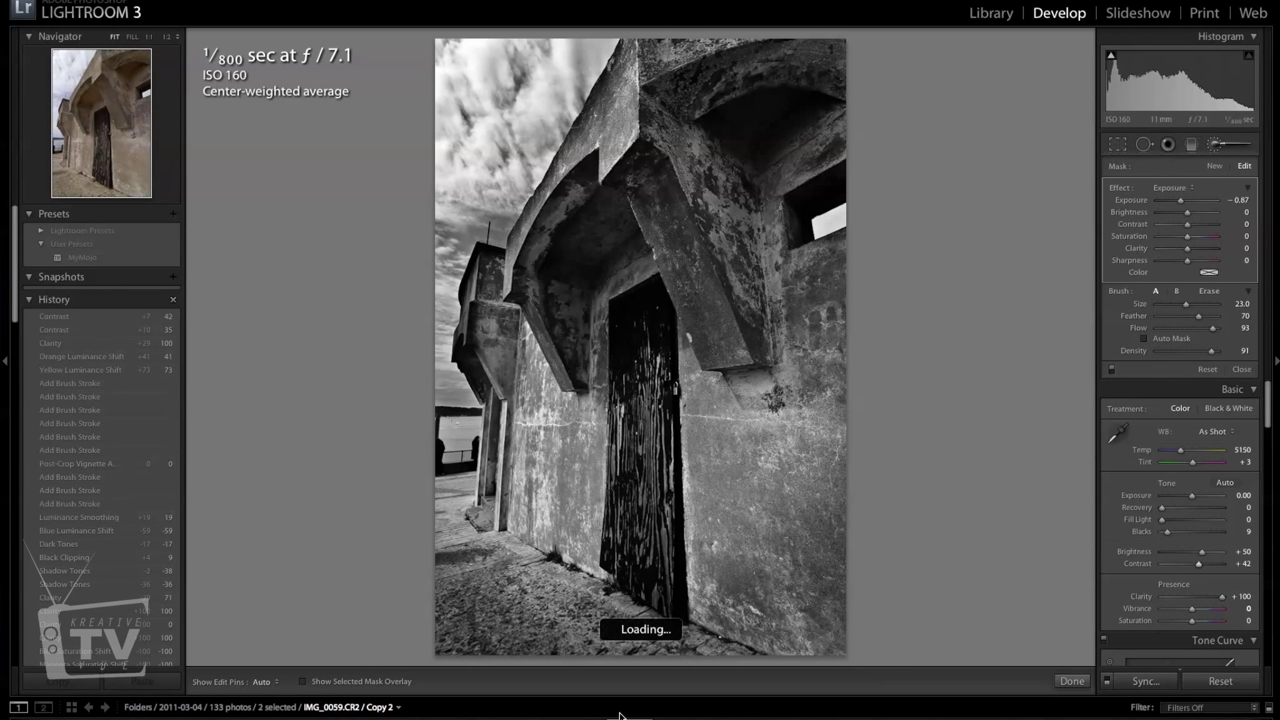